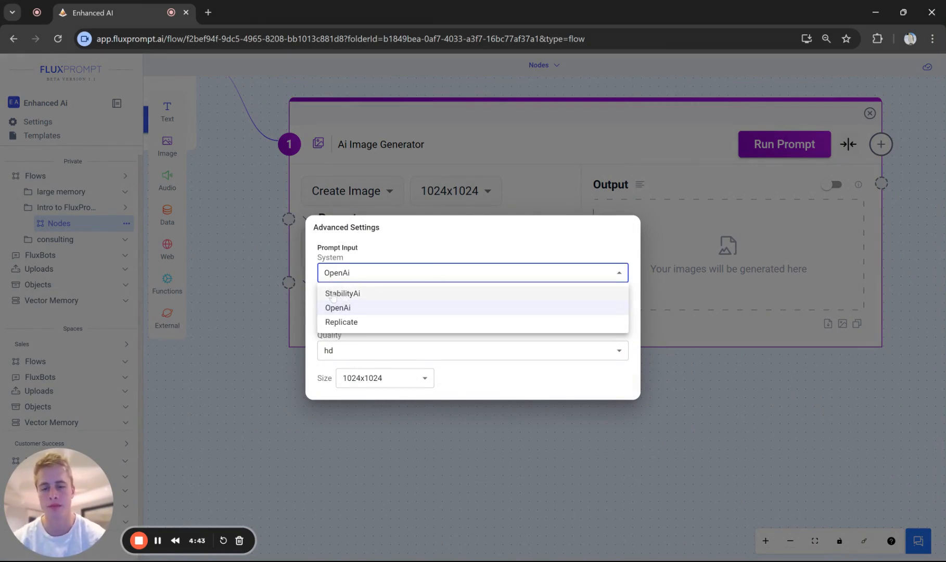
- Check the System provider options in the image generator's Advanced Settings and close the dialog with OpenAi selected
{"action": "left_click", "coordinate": [249, 278]}
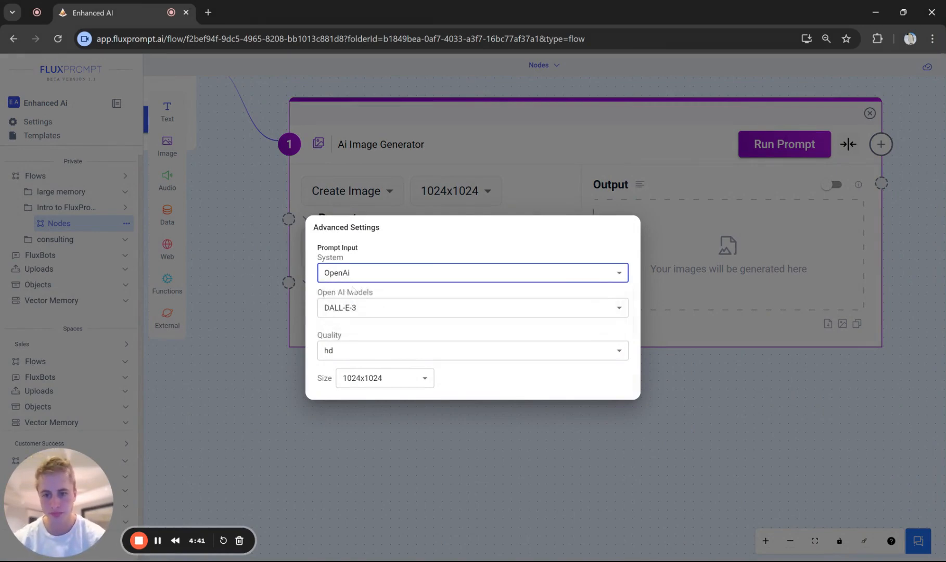
{"action": "left_click", "coordinate": [354, 277]}
{"action": "left_click", "coordinate": [260, 282]}
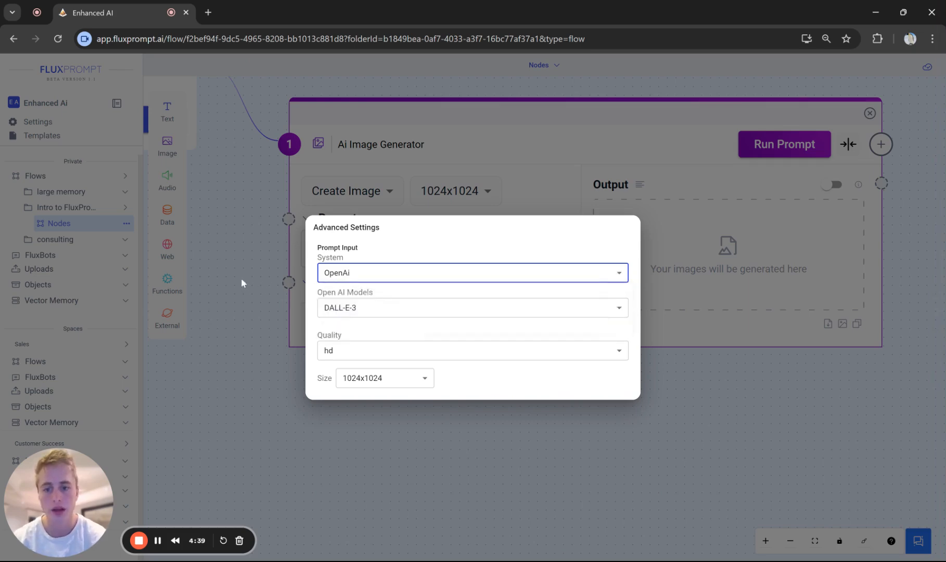
{"action": "left_click", "coordinate": [241, 283]}
{"action": "scroll", "coordinate": [416, 385], "scroll_direction": "up", "scroll_amount": 1}
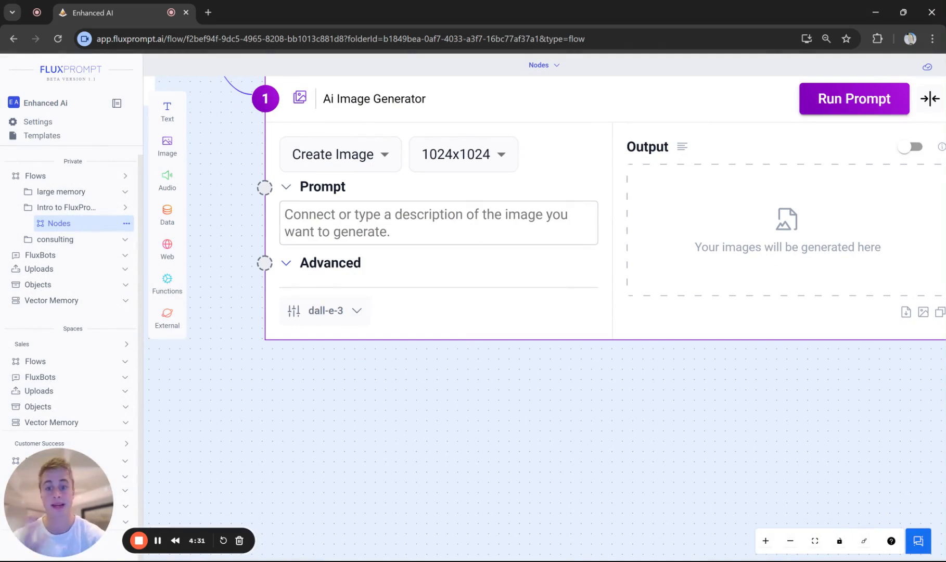
- Expand the Ai Image Generator node's Advanced section and look through its fields and the color scheme presets under Tone
{"action": "left_click", "coordinate": [287, 266]}
{"action": "scroll", "coordinate": [228, 313], "scroll_direction": "down", "scroll_amount": 1}
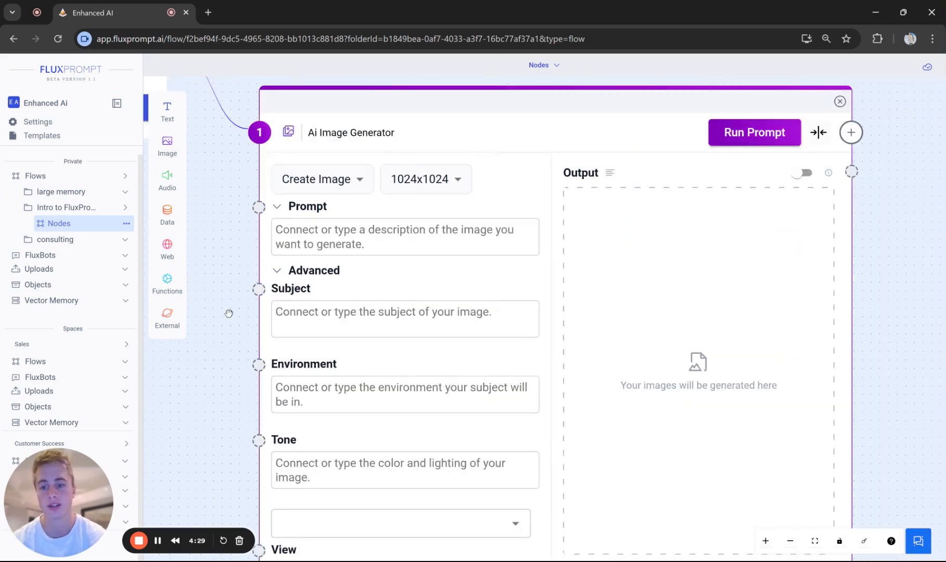
{"action": "left_click_drag", "start_coordinate": [217, 385], "coordinate": [386, 276]}
{"action": "scroll", "coordinate": [344, 282], "scroll_direction": "down", "scroll_amount": 2}
{"action": "left_click_drag", "start_coordinate": [352, 333], "coordinate": [344, 328]}
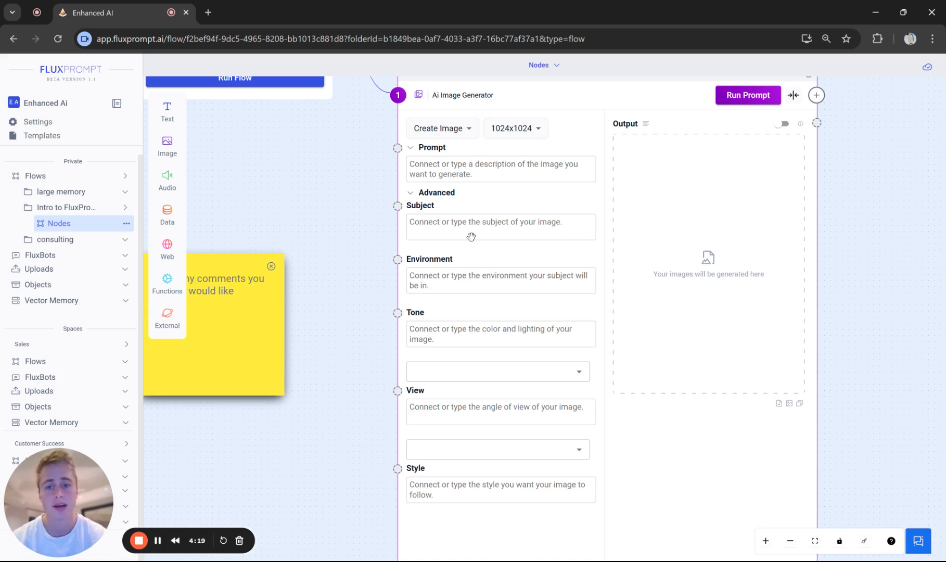
{"action": "left_click_drag", "start_coordinate": [383, 271], "coordinate": [376, 228]}
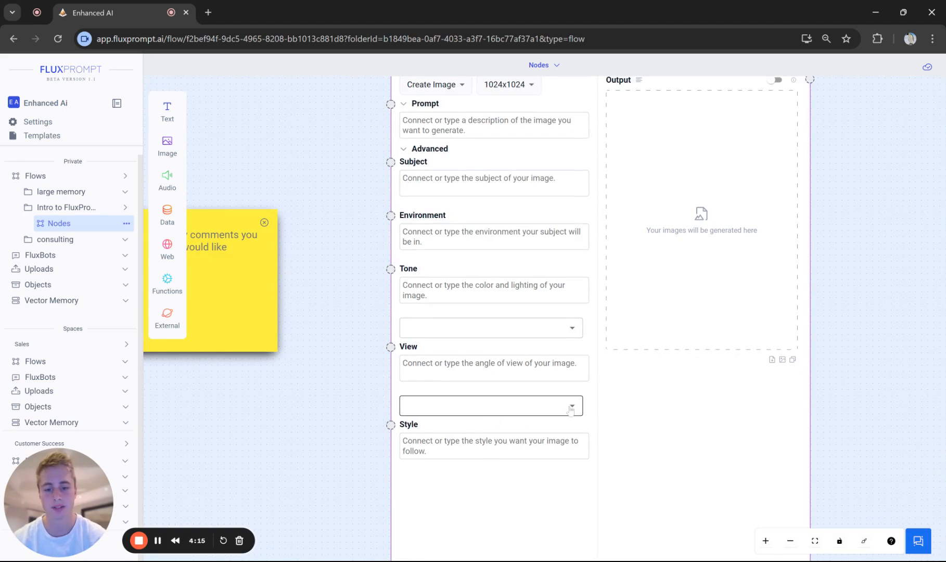
{"action": "left_click", "coordinate": [573, 328]}
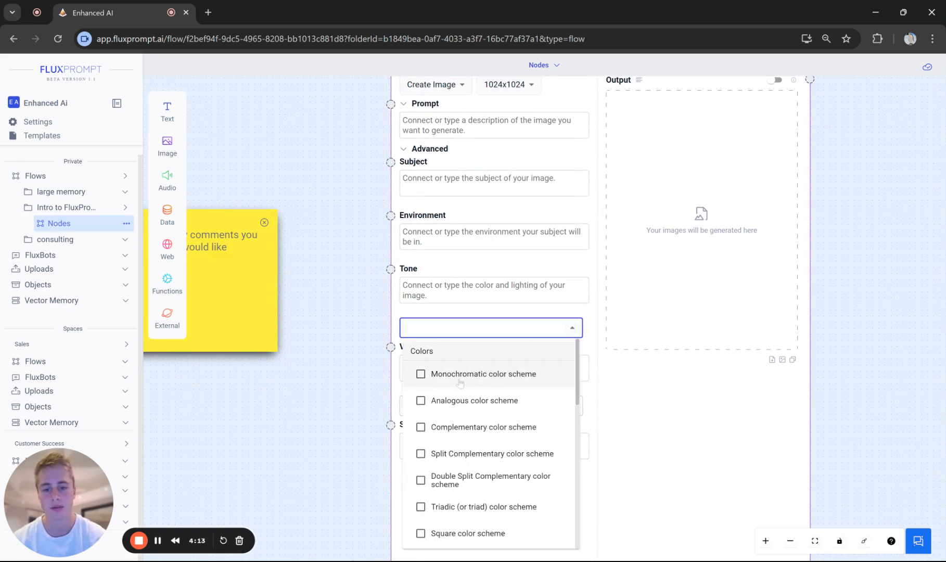
{"action": "scroll", "coordinate": [495, 390], "scroll_direction": "down", "scroll_amount": 3}
{"action": "left_click", "coordinate": [390, 441]}
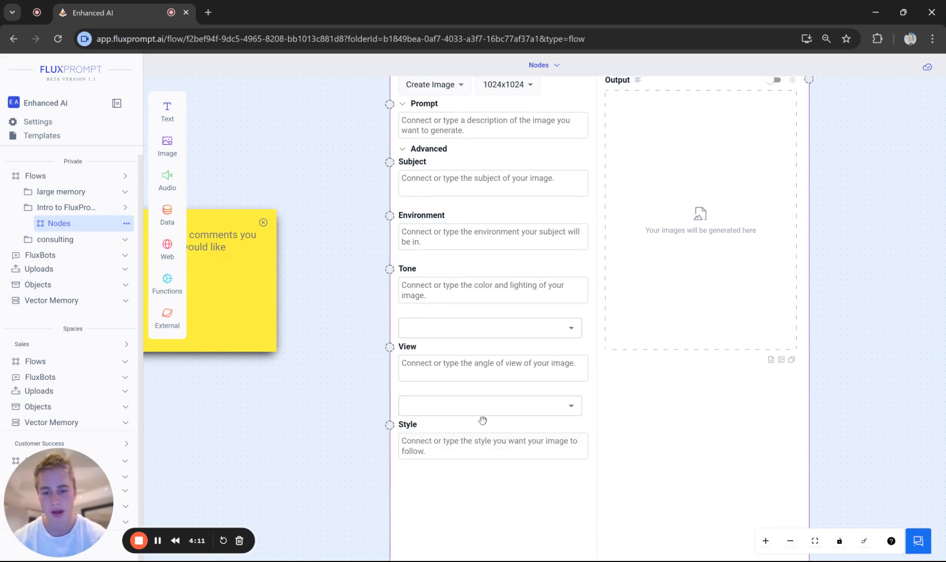
- Look through the angle presets offered under View in the Advanced section, leaving them all unselected
{"action": "left_click", "coordinate": [571, 409]}
{"action": "left_click", "coordinate": [572, 410]}
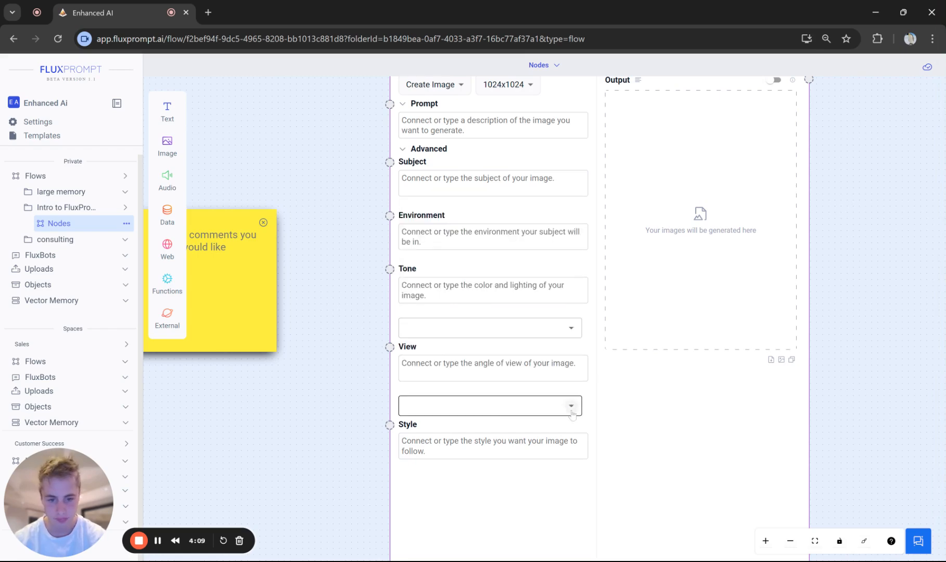
{"action": "left_click", "coordinate": [571, 410]}
{"action": "left_click", "coordinate": [463, 412]}
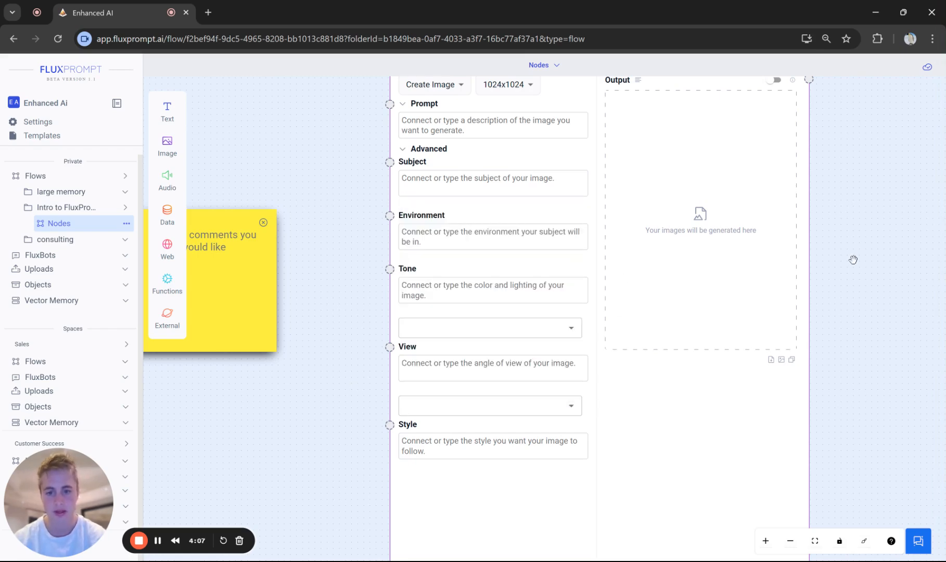
{"action": "left_click_drag", "start_coordinate": [883, 176], "coordinate": [865, 133]}
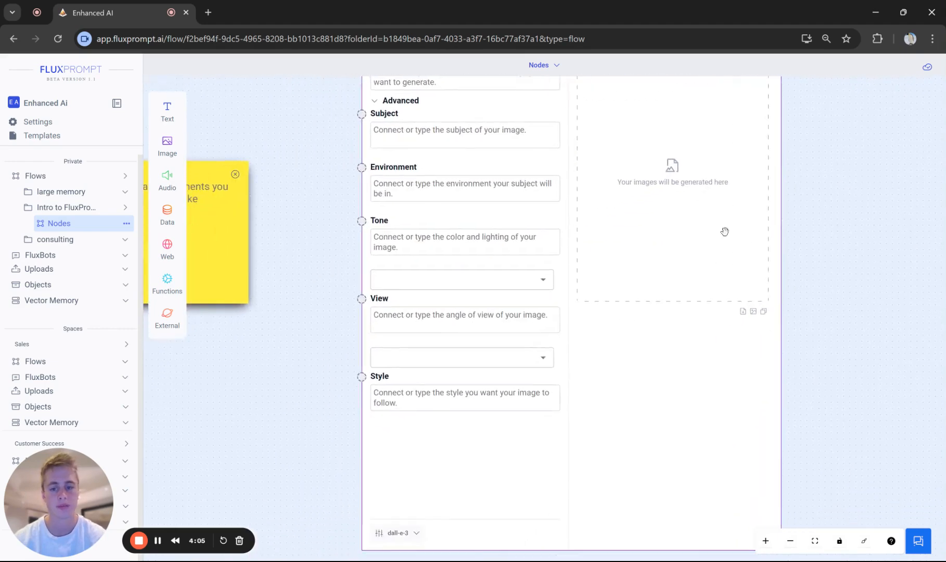
{"action": "left_click", "coordinate": [542, 358]}
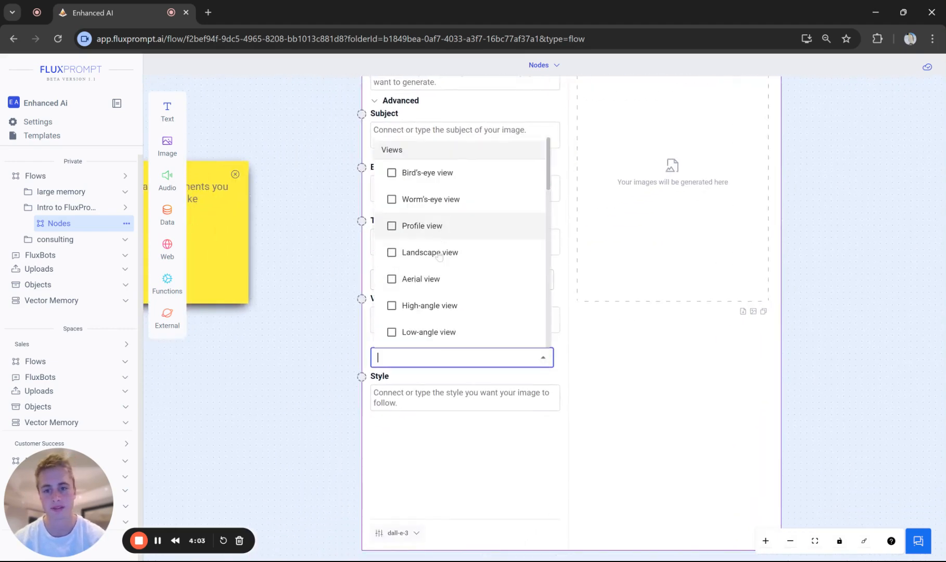
{"action": "scroll", "coordinate": [420, 267], "scroll_direction": "down", "scroll_amount": 5}
{"action": "left_click", "coordinate": [350, 257]}
- Examine the Tone presets down to the lighting options without choosing any, and collapse the Advanced section
{"action": "left_click", "coordinate": [486, 280]}
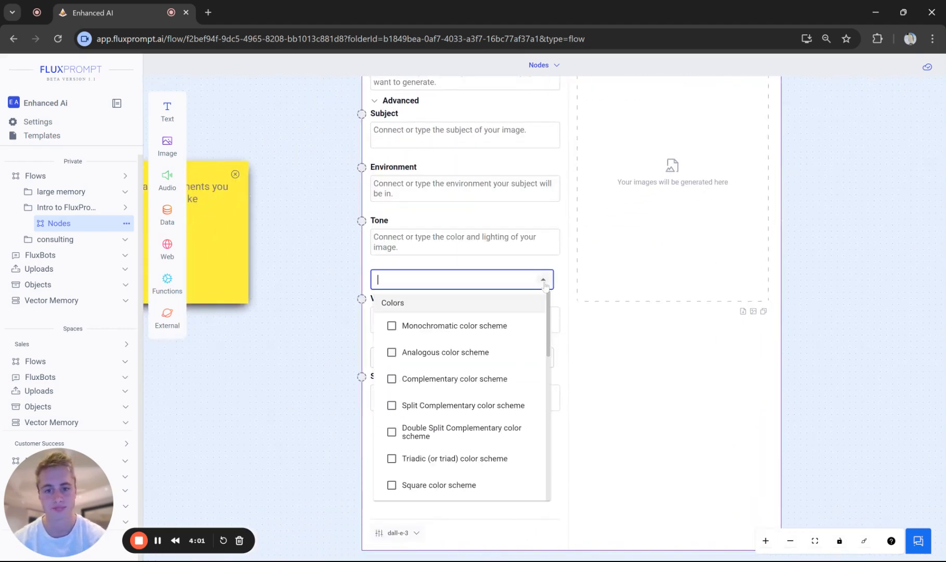
{"action": "scroll", "coordinate": [447, 396], "scroll_direction": "down", "scroll_amount": 6}
{"action": "scroll", "coordinate": [368, 416], "scroll_direction": "down", "scroll_amount": 2}
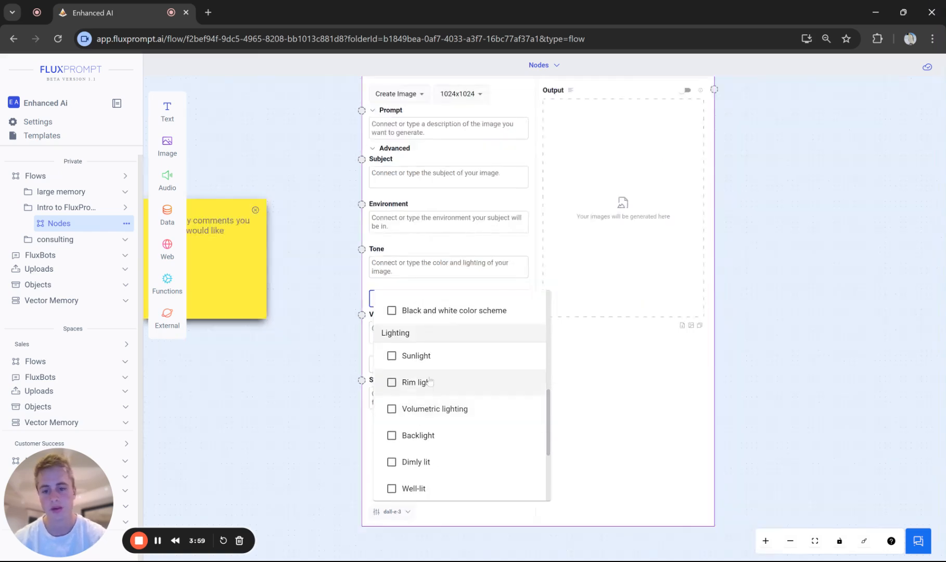
{"action": "scroll", "coordinate": [378, 398], "scroll_direction": "down", "scroll_amount": 2}
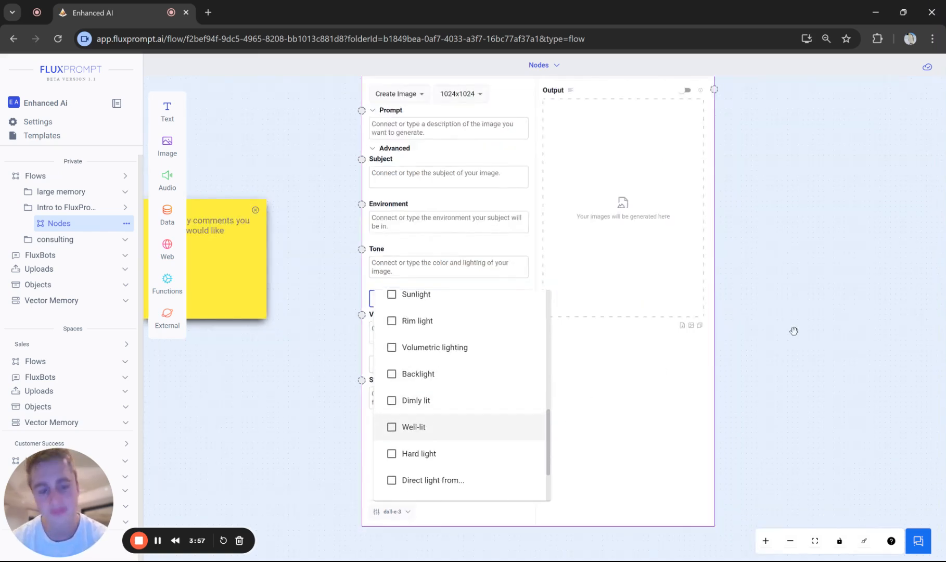
{"action": "scroll", "coordinate": [440, 411], "scroll_direction": "down", "scroll_amount": 2}
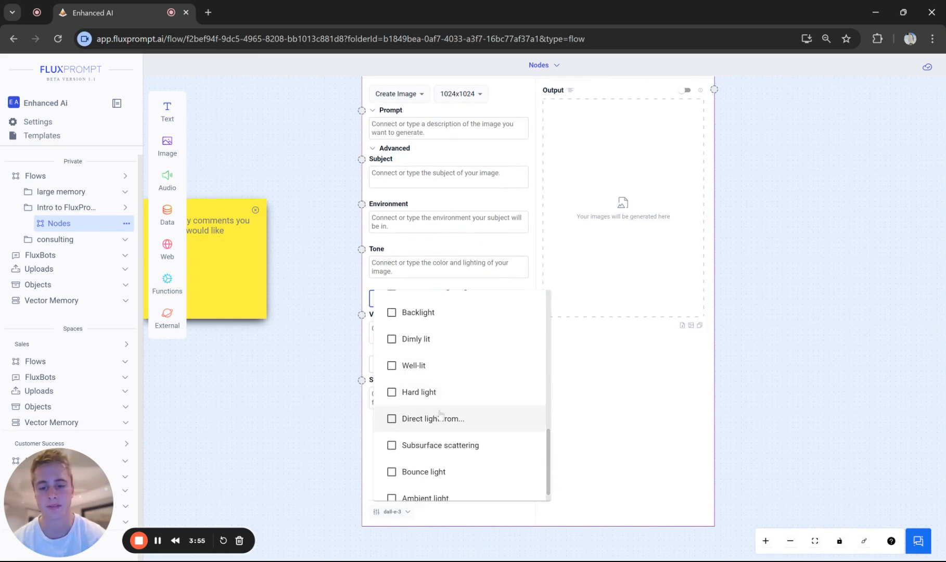
{"action": "left_click", "coordinate": [606, 403]}
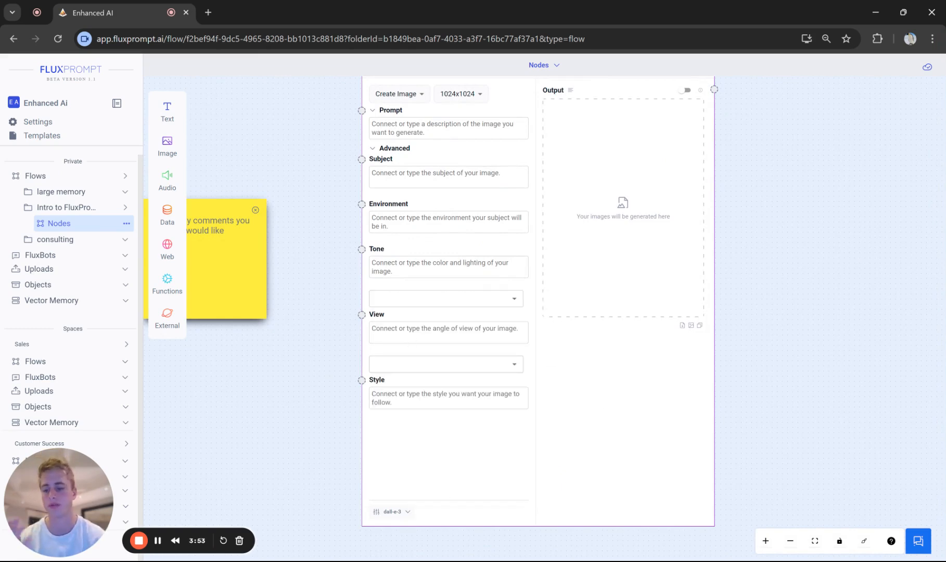
{"action": "scroll", "coordinate": [781, 315], "scroll_direction": "up", "scroll_amount": 2}
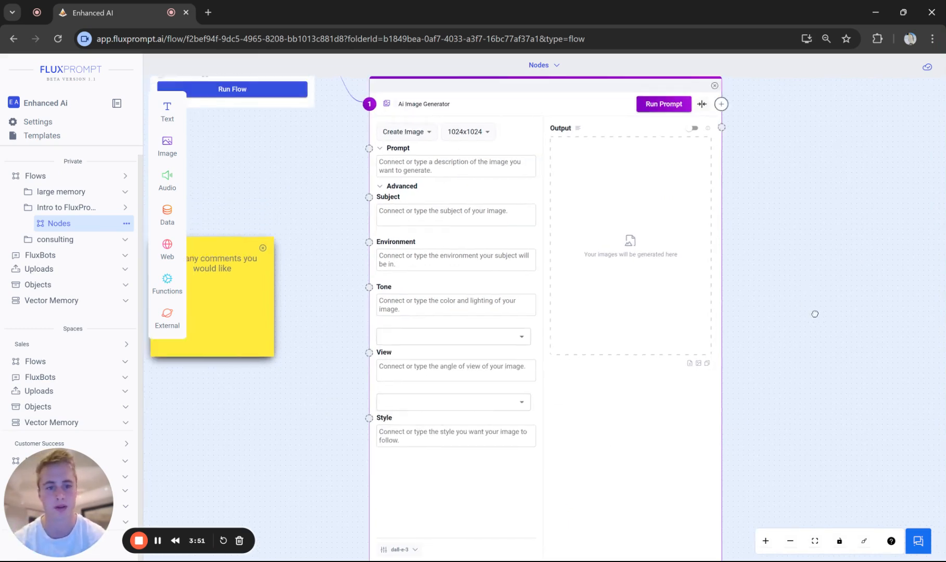
{"action": "left_click", "coordinate": [380, 189]}
- Move the Ai Image Generator node further from the Flow Global Node and remove the connection between them
{"action": "left_click_drag", "start_coordinate": [527, 318], "coordinate": [618, 427]}
{"action": "left_click_drag", "start_coordinate": [598, 197], "coordinate": [806, 148]}
{"action": "left_click", "coordinate": [568, 171]}
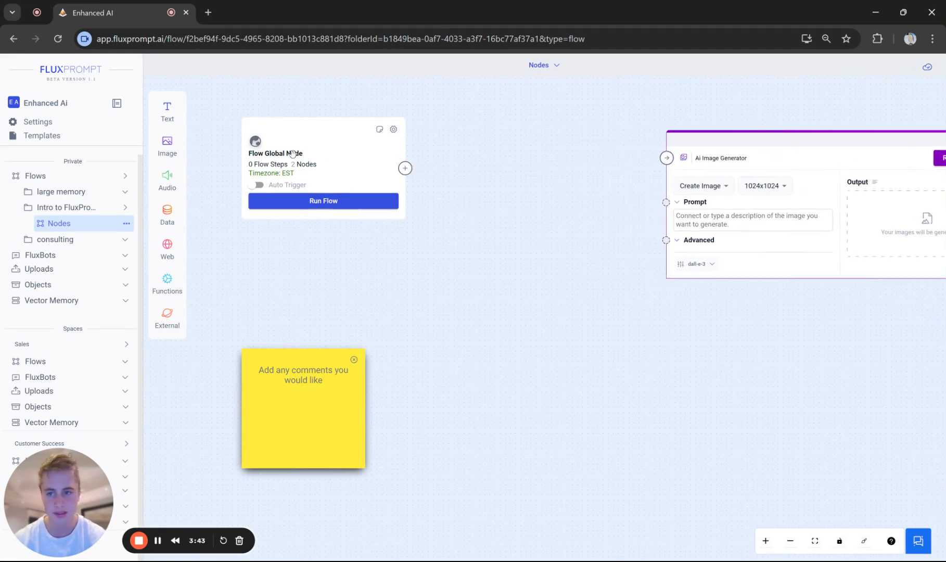
- Add an Ai Text Generator node to the canvas between the Flow Global Node and the Ai Image Generator
{"action": "left_click", "coordinate": [167, 109]}
{"action": "left_click_drag", "start_coordinate": [211, 99], "coordinate": [344, 274]}
{"action": "left_click", "coordinate": [703, 186]}
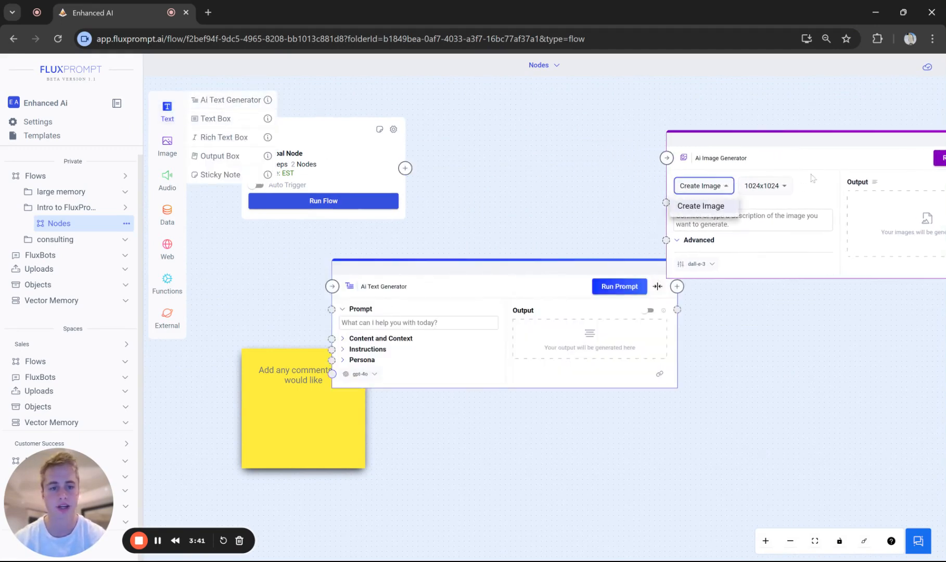
{"action": "left_click", "coordinate": [837, 165]}
- Line up the Ai Text Generator and Ai Image Generator in a row and connect the Flow Global Node to the text generator
{"action": "left_click_drag", "start_coordinate": [796, 148], "coordinate": [853, 179]}
{"action": "left_click_drag", "start_coordinate": [763, 397], "coordinate": [709, 433]}
{"action": "left_click_drag", "start_coordinate": [479, 321], "coordinate": [575, 172]}
{"action": "left_click_drag", "start_coordinate": [766, 227], "coordinate": [844, 175]}
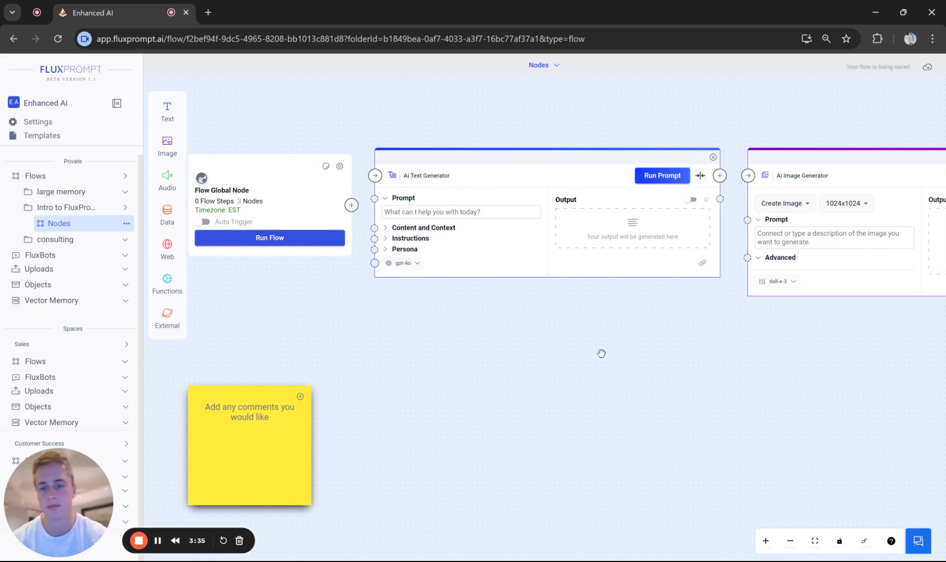
{"action": "left_click_drag", "start_coordinate": [602, 352], "coordinate": [603, 376]}
{"action": "left_click_drag", "start_coordinate": [353, 228], "coordinate": [376, 198]}
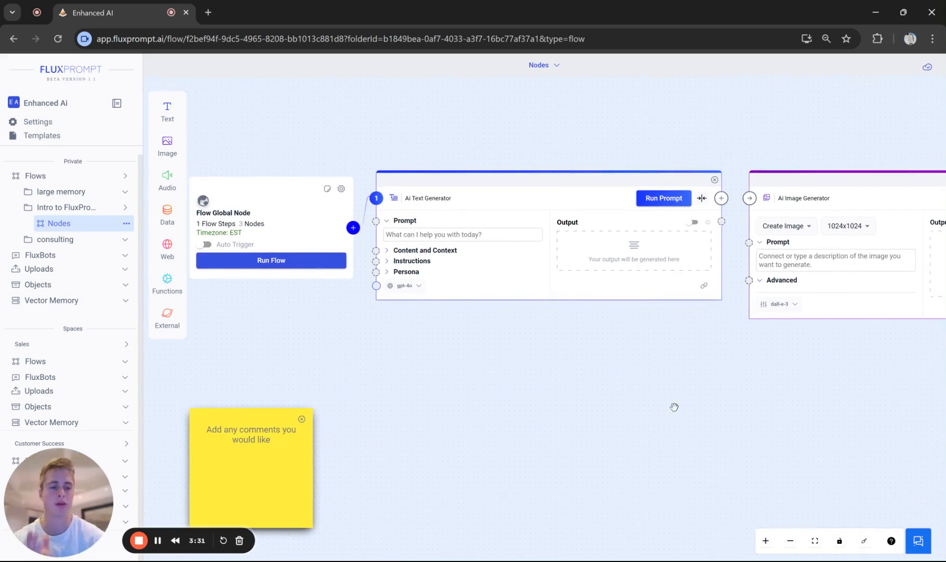
- Enter the prompt "Give me an image prompt for dalle 3 for a boat" in the Ai Text Generator and run it
{"action": "left_click_drag", "start_coordinate": [747, 410], "coordinate": [707, 411]}
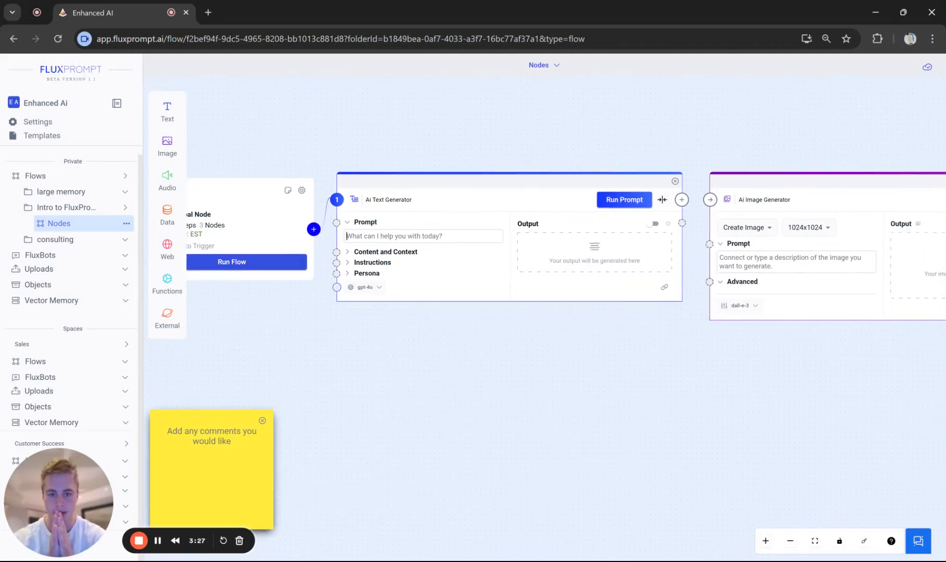
{"action": "type", "text": "What"}
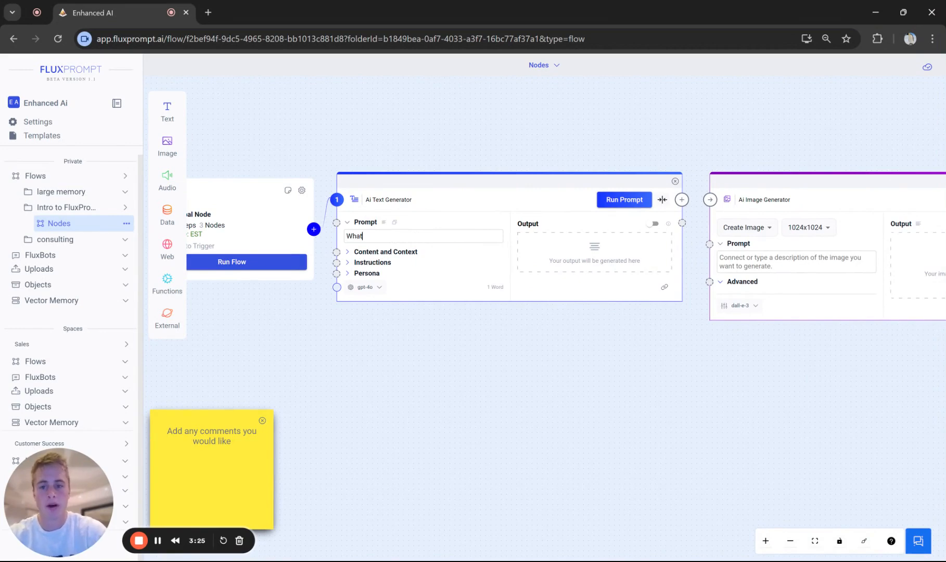
{"action": "key", "text": "BackSpace"}
{"action": "key", "text": "BackSpace"}
{"action": "key", "text": "BackSpace"}
{"action": "key", "text": "BackSpace"}
{"action": "type", "text": "Give me a"}
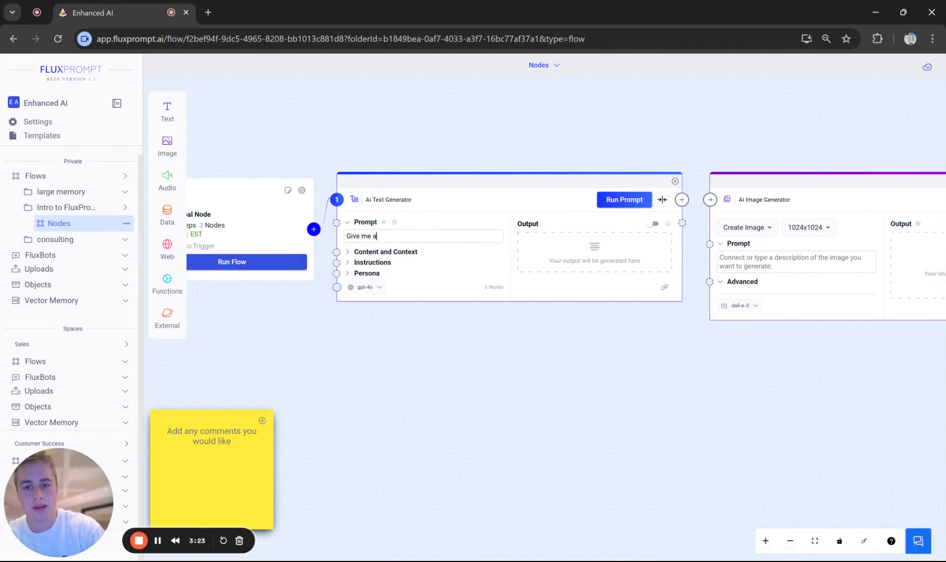
{"action": "type", "text": "n image pr"}
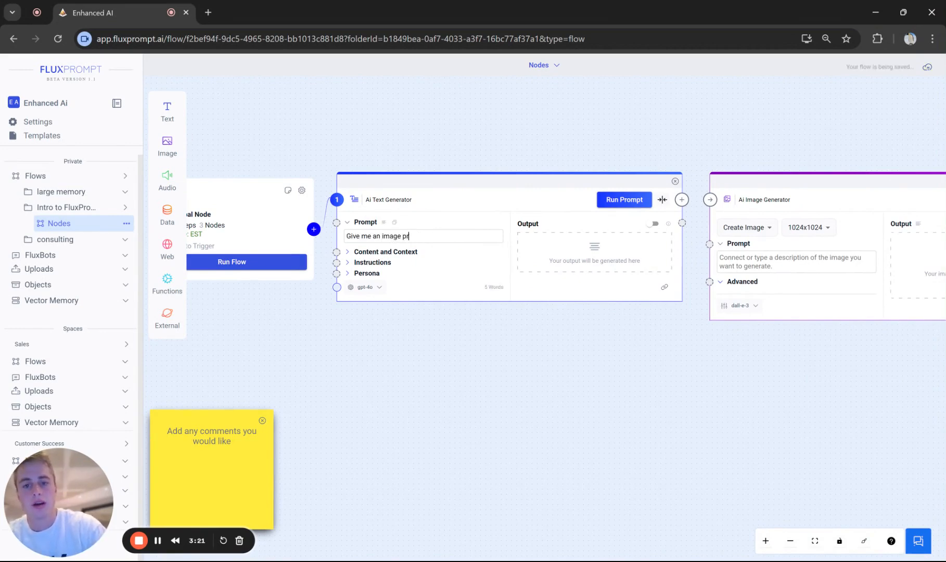
{"action": "type", "text": "ompt for dall"}
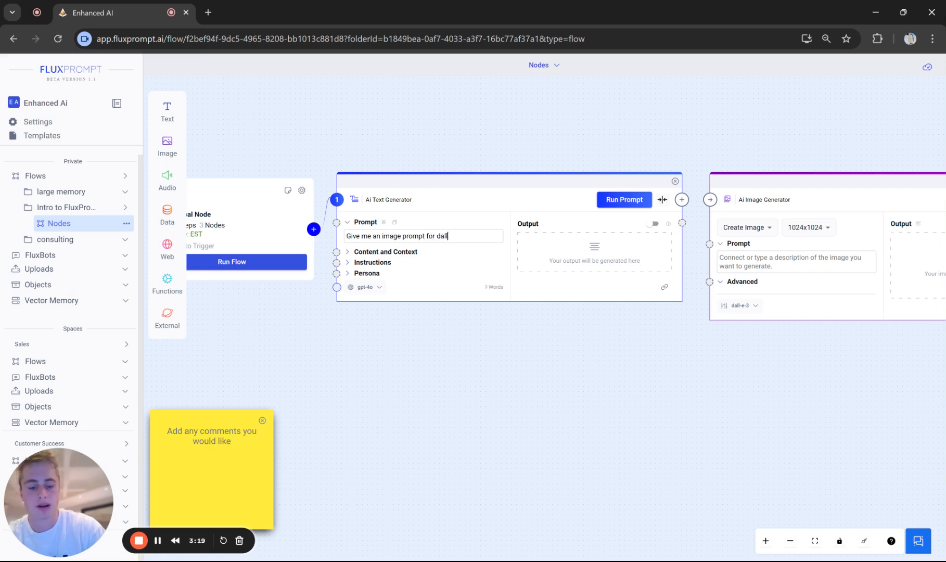
{"action": "type", "text": "e 3 fo"}
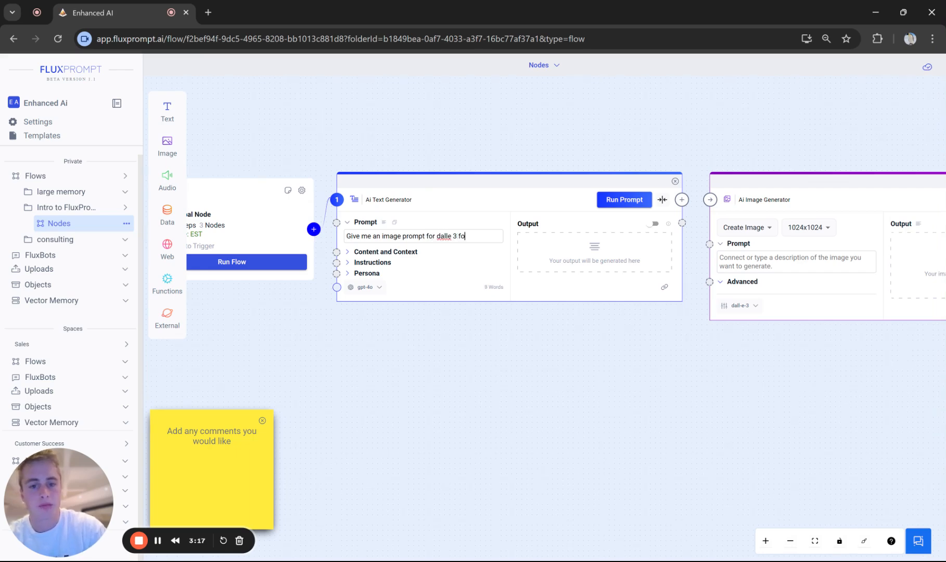
{"action": "type", "text": "r a boat"}
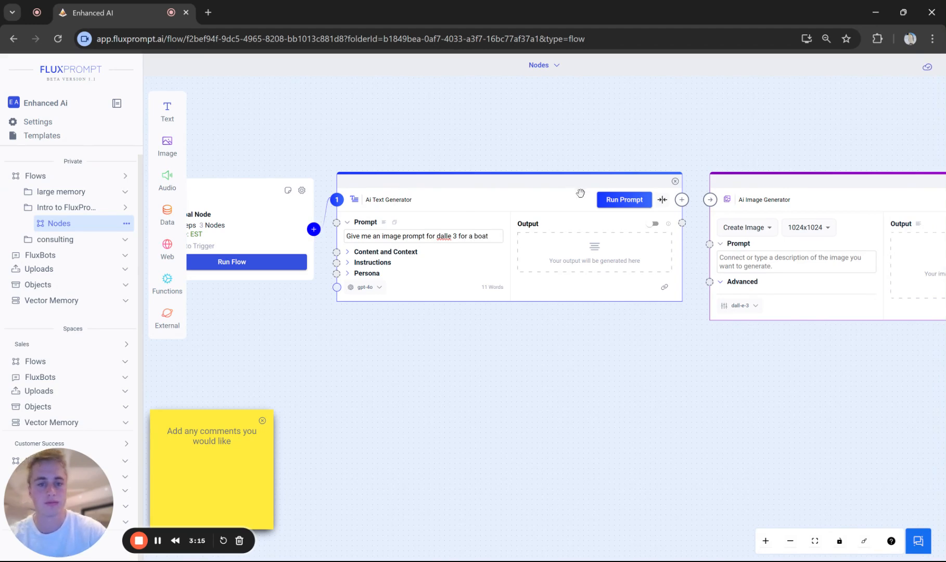
{"action": "left_click", "coordinate": [626, 201]}
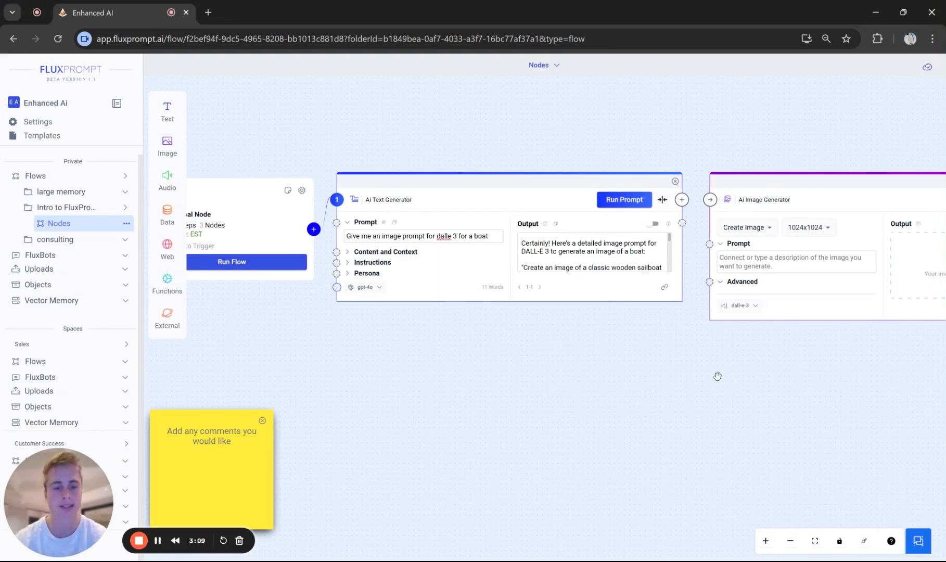
- Copy the quoted sailboat description from the text generator's full output into the Ai Image Generator's prompt and run it
{"action": "left_click_drag", "start_coordinate": [741, 376], "coordinate": [556, 380]}
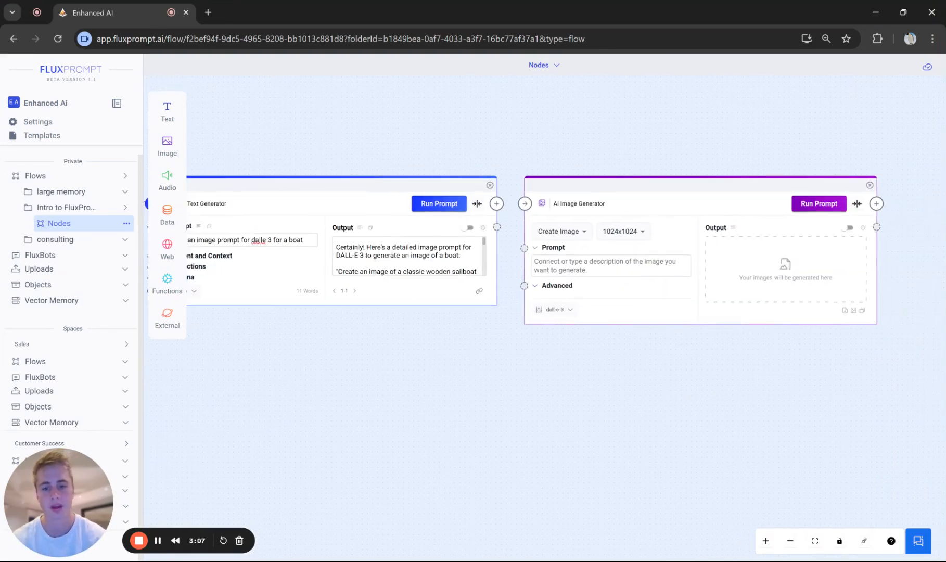
{"action": "left_click", "coordinate": [359, 229]}
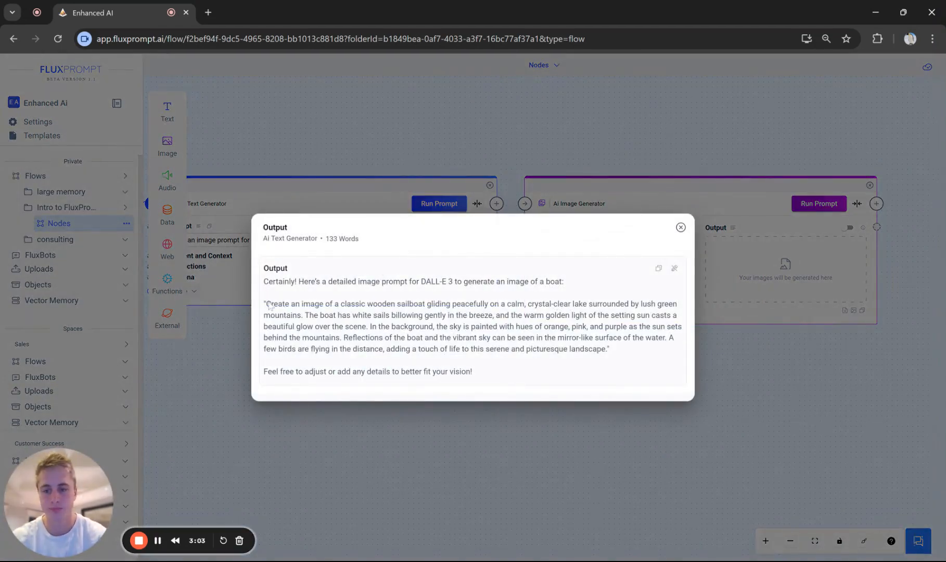
{"action": "left_click_drag", "start_coordinate": [269, 305], "coordinate": [605, 355]}
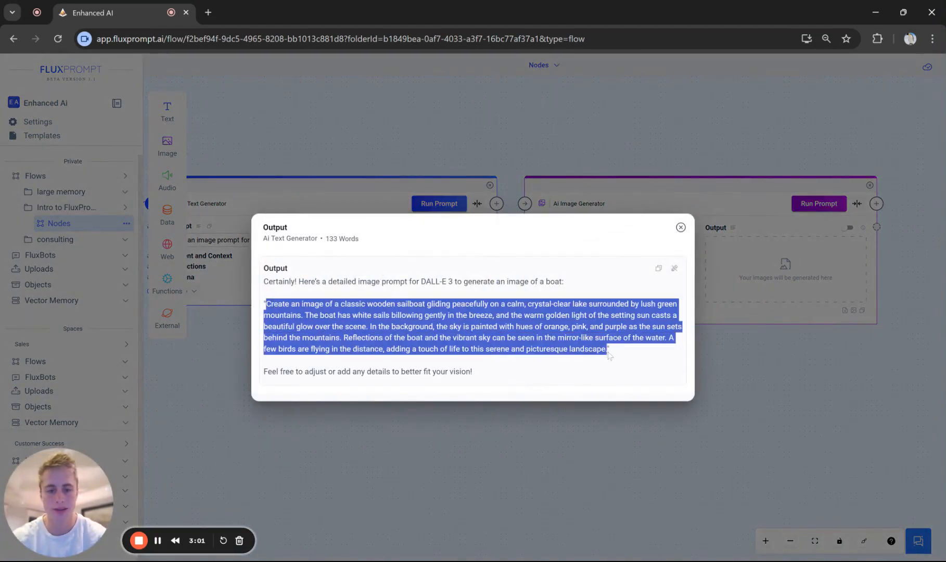
{"action": "left_click", "coordinate": [628, 415]}
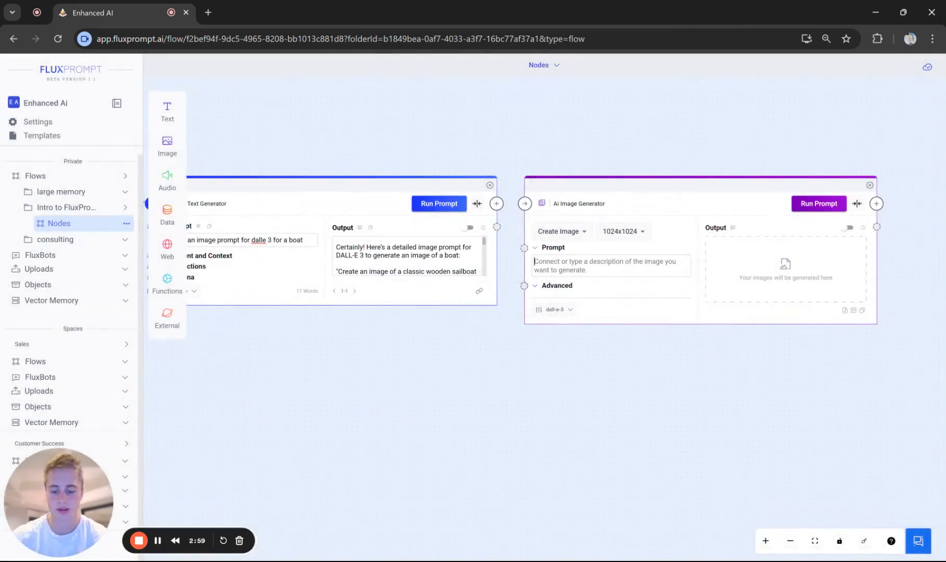
{"action": "key", "text": "ctrl+v"}
{"action": "left_click", "coordinate": [819, 203]}
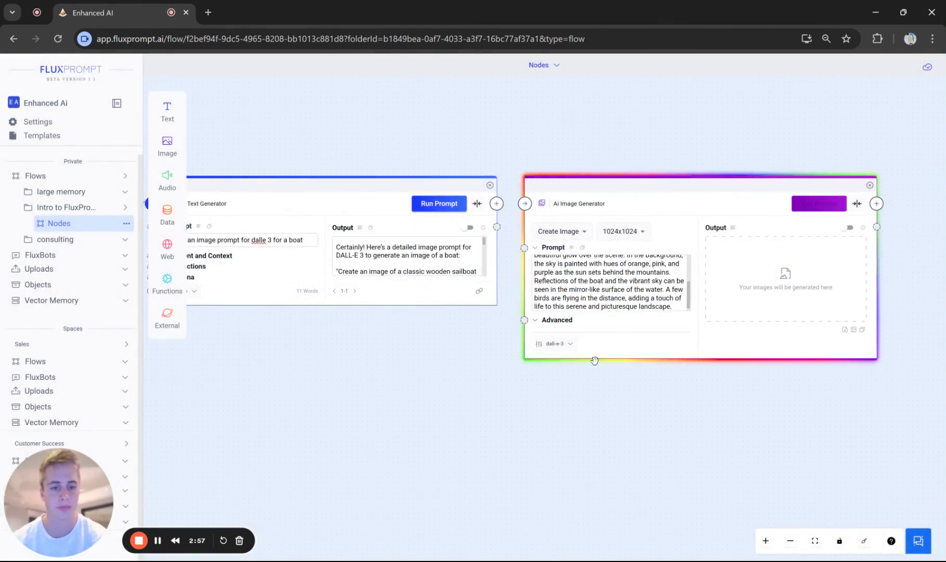
- Review the Ai Image Generator's advanced settings, keeping DALL-E-3, hd quality and the 1024x1024 size
{"action": "left_click", "coordinate": [559, 344]}
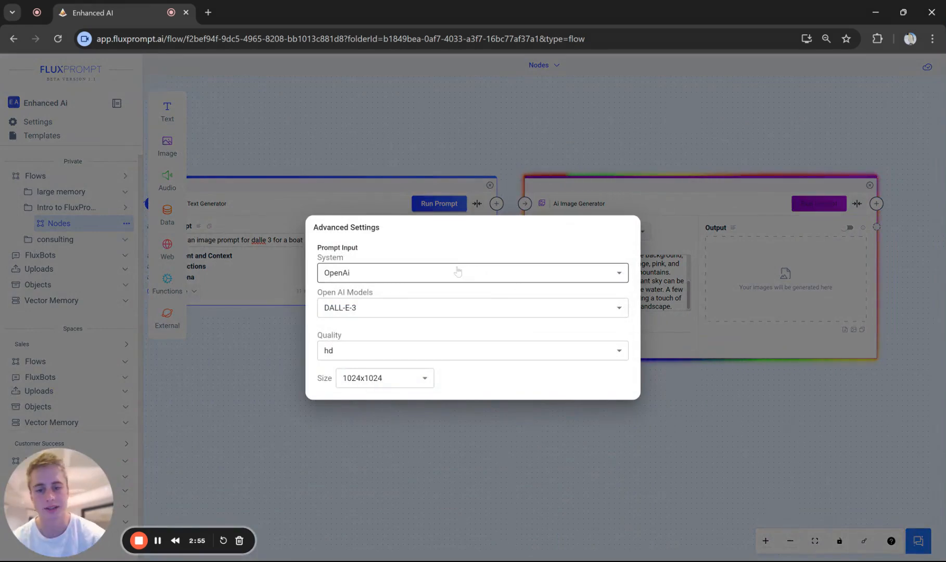
{"action": "left_click", "coordinate": [456, 312]}
{"action": "left_click", "coordinate": [468, 341]}
{"action": "left_click", "coordinate": [468, 354]}
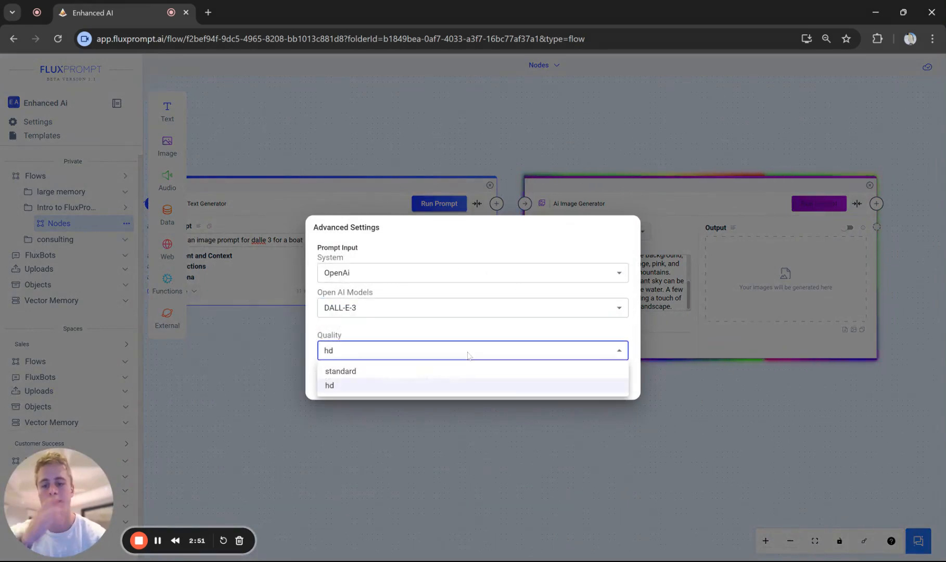
{"action": "left_click", "coordinate": [459, 353]}
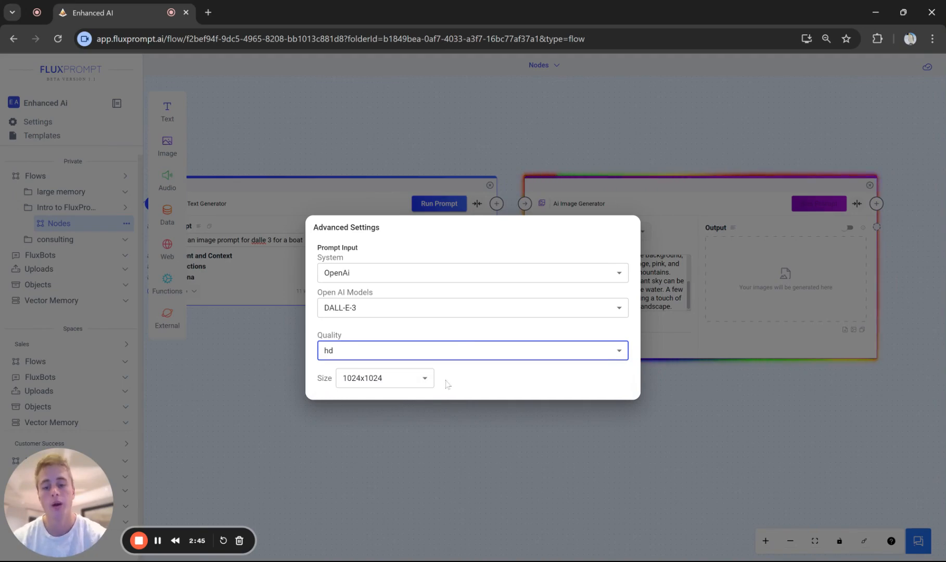
{"action": "left_click", "coordinate": [418, 378]}
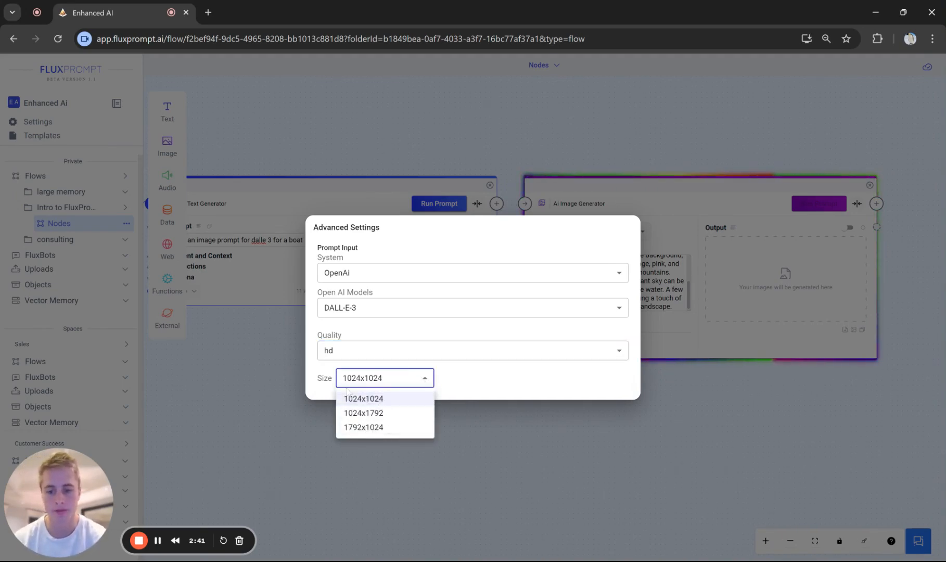
{"action": "left_click", "coordinate": [359, 398]}
{"action": "left_click", "coordinate": [630, 433]}
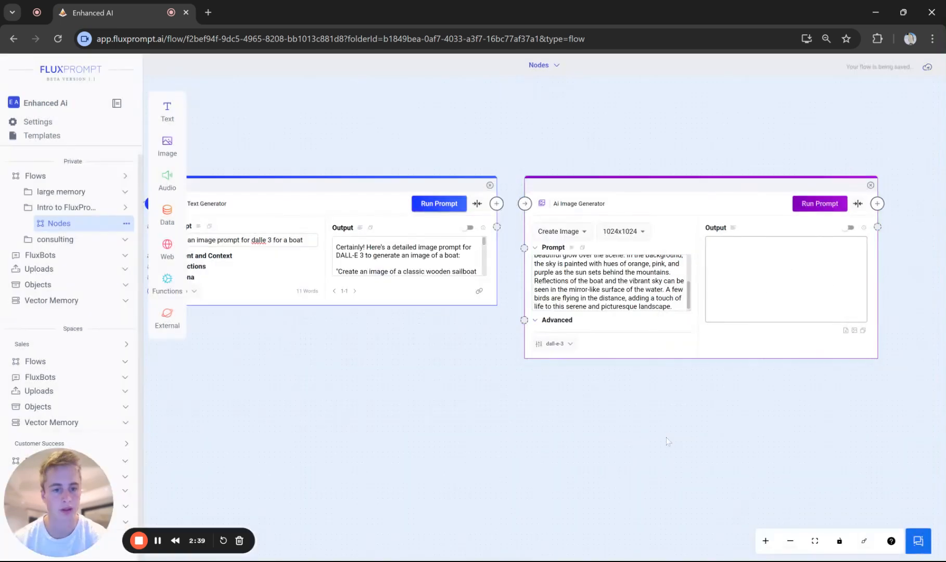
- Examine the generated sailboat image in its enlarged preview and compare it with the text prompt
{"action": "left_click_drag", "start_coordinate": [876, 433], "coordinate": [718, 429]}
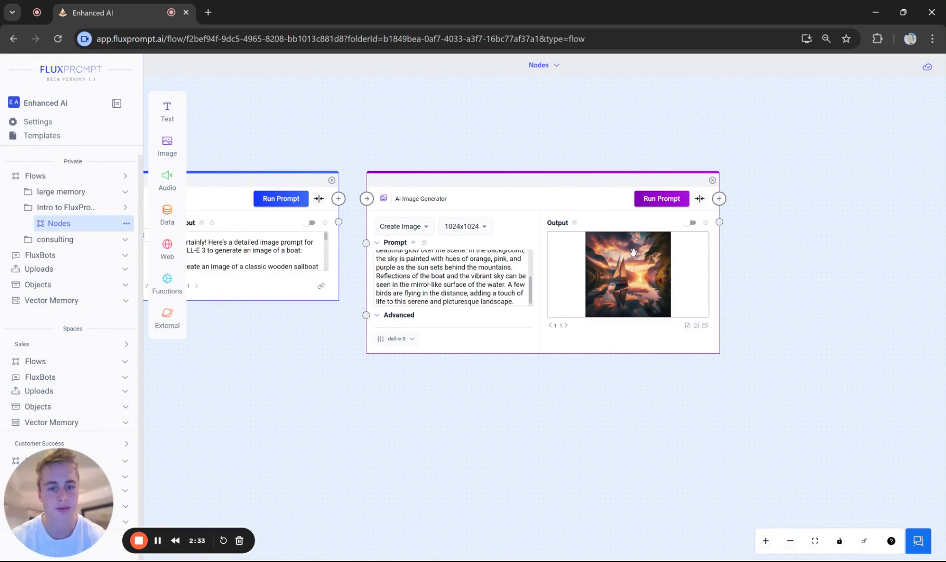
{"action": "left_click", "coordinate": [645, 269]}
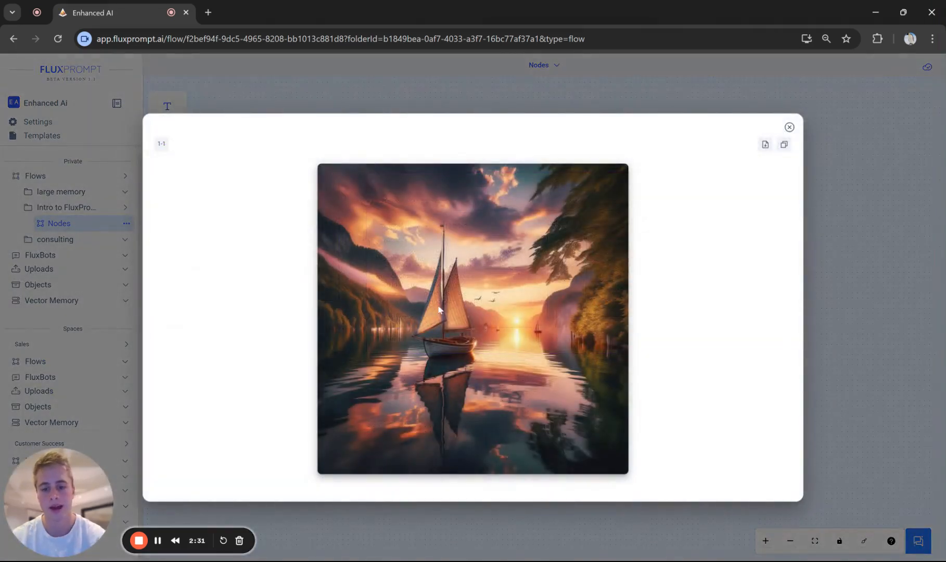
{"action": "left_click", "coordinate": [855, 270]}
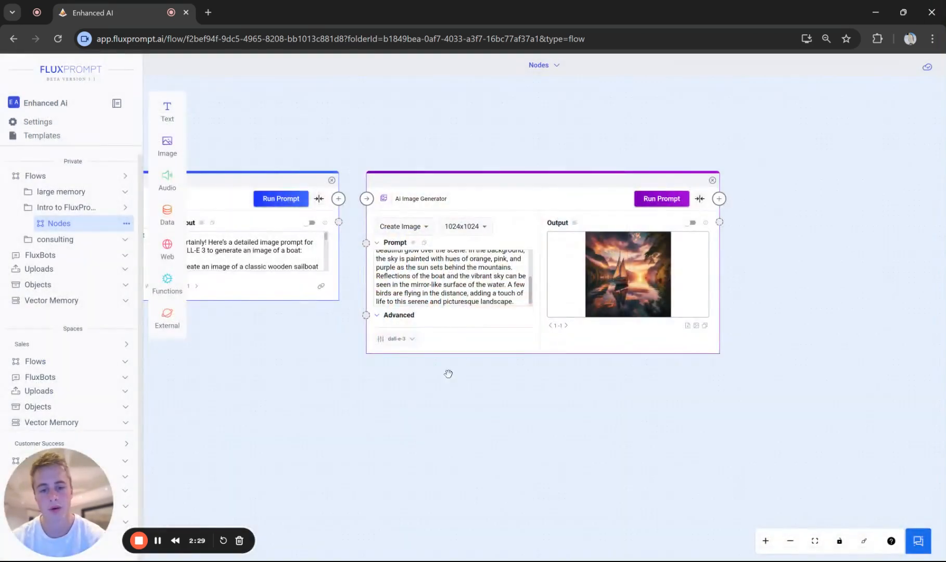
{"action": "left_click_drag", "start_coordinate": [591, 345], "coordinate": [571, 345]}
{"action": "scroll", "coordinate": [359, 339], "scroll_direction": "up", "scroll_amount": 1}
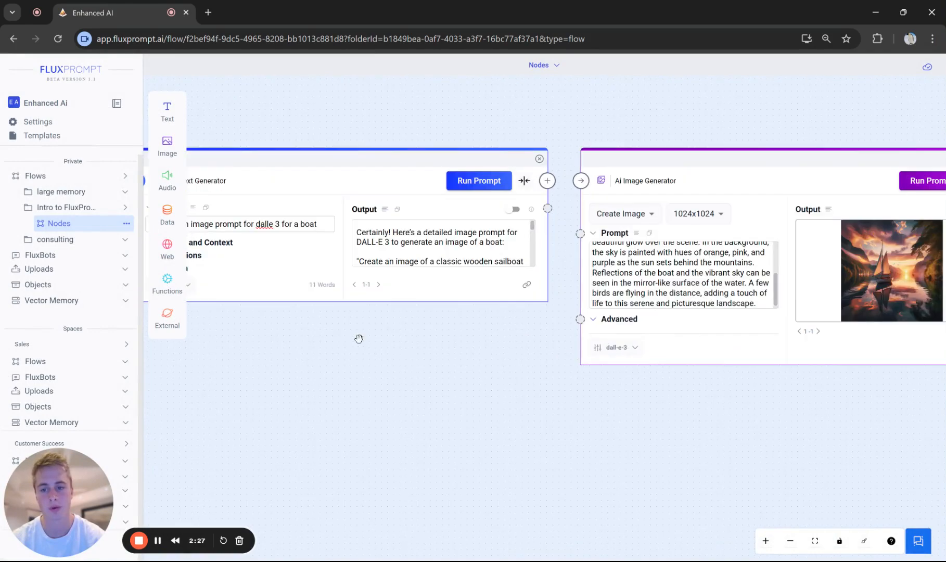
{"action": "left_click_drag", "start_coordinate": [283, 344], "coordinate": [454, 356]}
{"action": "left_click_drag", "start_coordinate": [774, 395], "coordinate": [665, 406]}
{"action": "scroll", "coordinate": [709, 407], "scroll_direction": "up", "scroll_amount": 1}
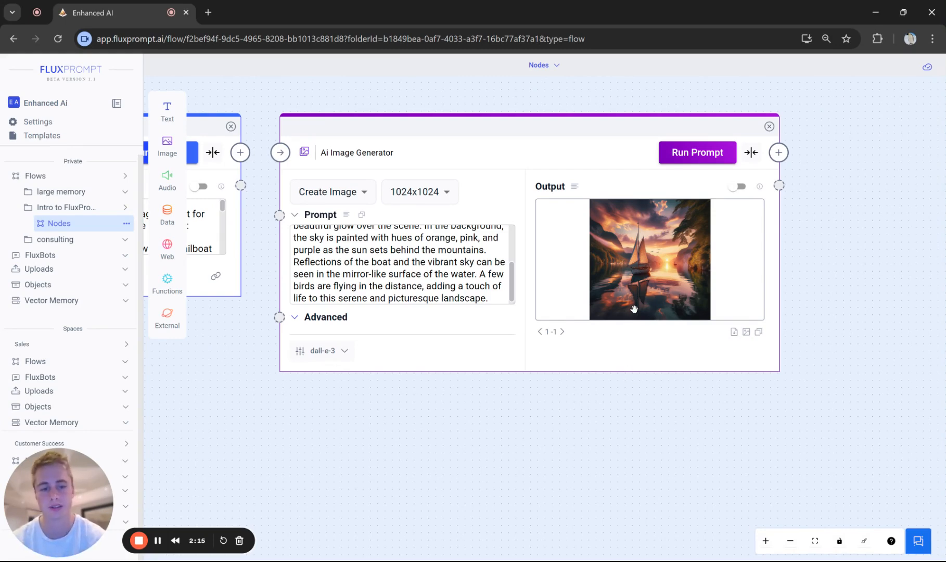
{"action": "left_click", "coordinate": [625, 288]}
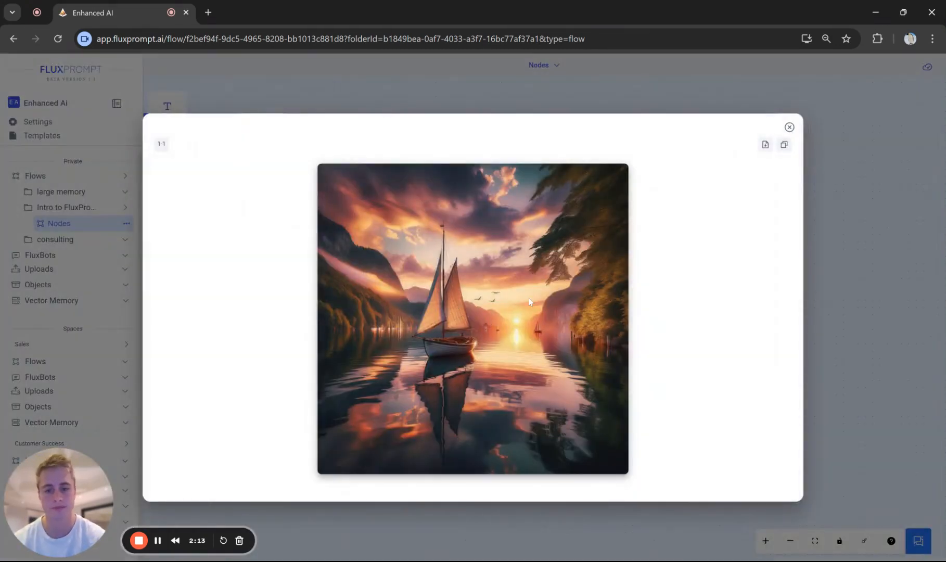
{"action": "left_click", "coordinate": [901, 305]}
- Connect the Ai Text Generator's output to the Ai Image Generator's prompt and chain the image generator as flow step 2
{"action": "left_click_drag", "start_coordinate": [403, 447], "coordinate": [716, 422]}
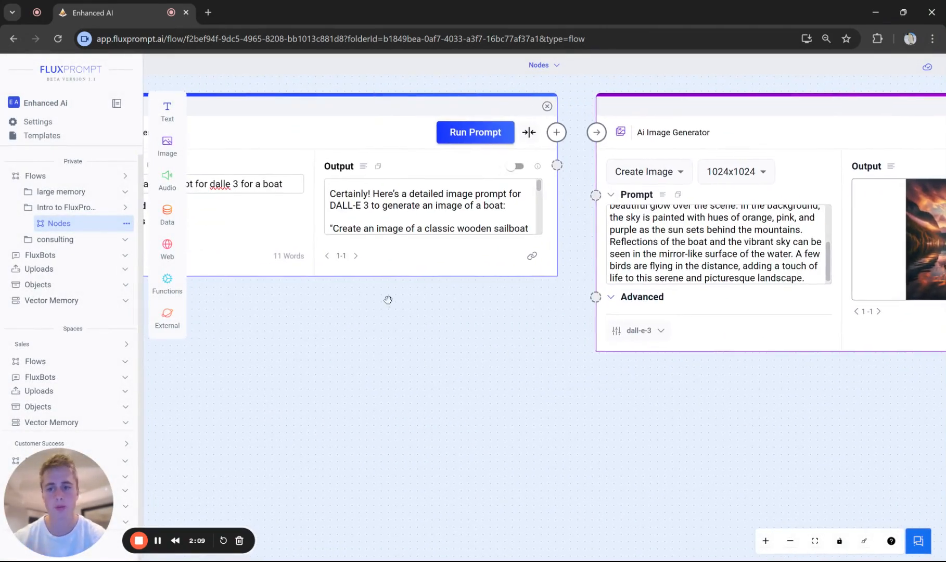
{"action": "left_click_drag", "start_coordinate": [394, 374], "coordinate": [549, 449]}
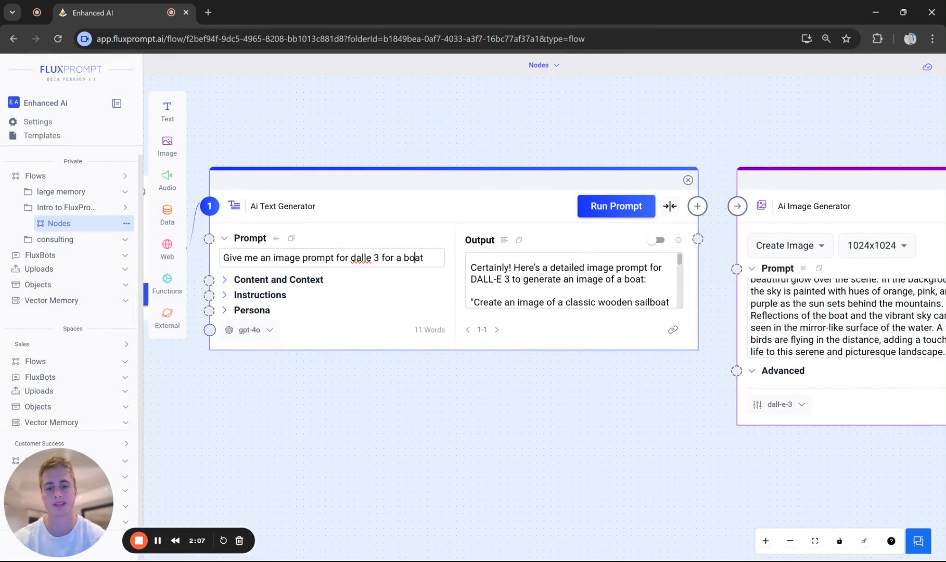
{"action": "left_click_drag", "start_coordinate": [684, 431], "coordinate": [546, 415]}
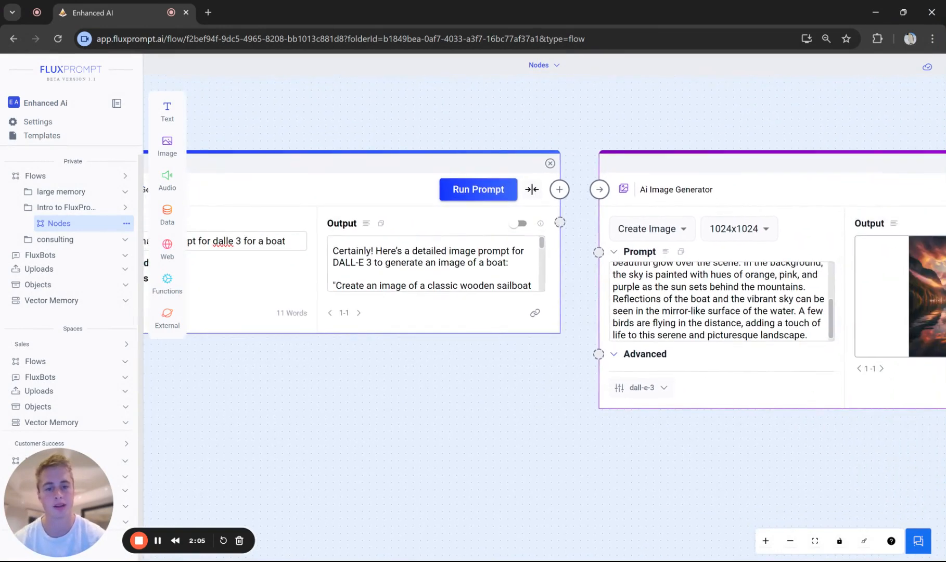
{"action": "left_click_drag", "start_coordinate": [560, 222], "coordinate": [599, 252]}
{"action": "left_click_drag", "start_coordinate": [734, 440], "coordinate": [752, 299]}
{"action": "scroll", "coordinate": [635, 441], "scroll_direction": "down", "scroll_amount": 4}
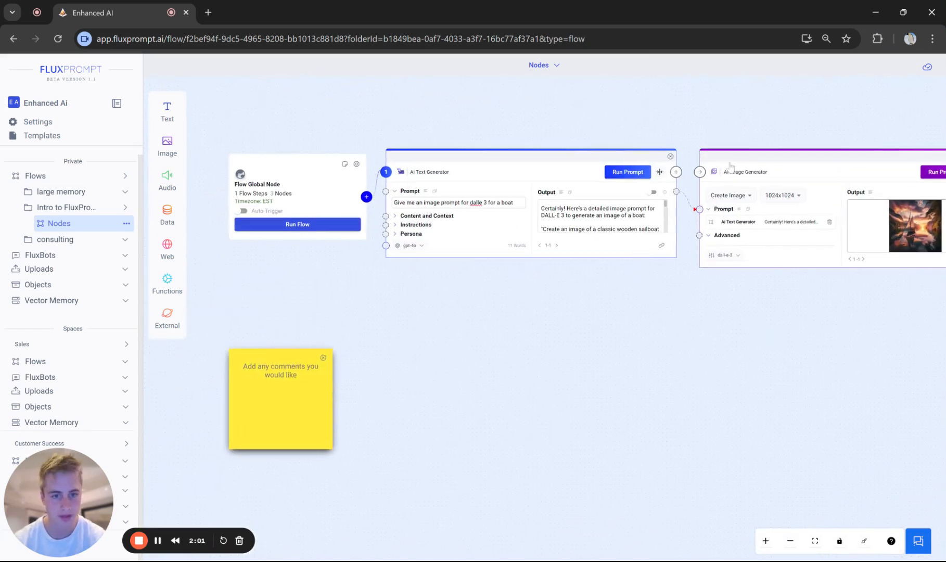
{"action": "left_click_drag", "start_coordinate": [676, 172], "coordinate": [699, 172]}
{"action": "left_click_drag", "start_coordinate": [753, 381], "coordinate": [725, 375]}
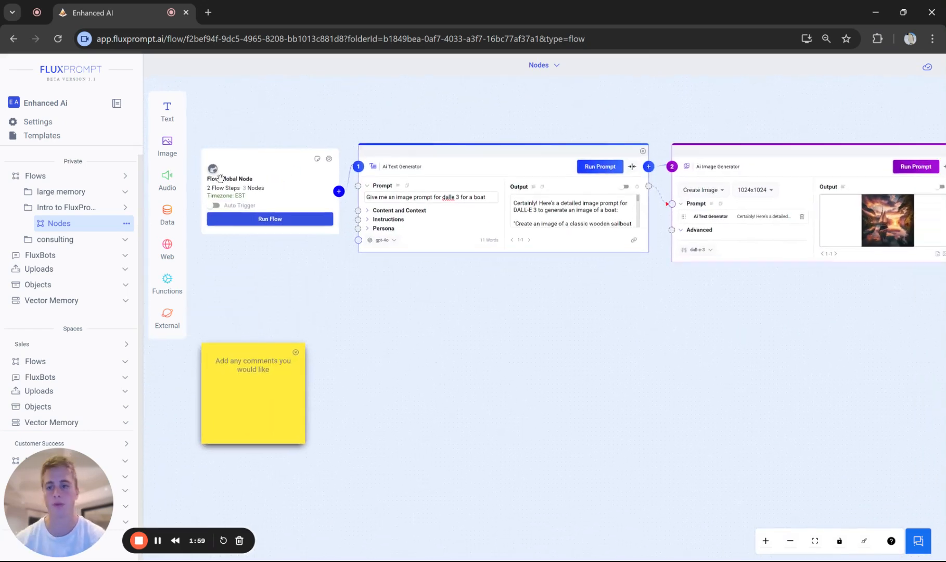
- Run the Ai Image Generator with the prompt linked from the Ai Text Generator
{"action": "left_click_drag", "start_coordinate": [611, 383], "coordinate": [688, 413]}
{"action": "scroll", "coordinate": [779, 397], "scroll_direction": "up", "scroll_amount": 1}
{"action": "left_click_drag", "start_coordinate": [812, 401], "coordinate": [422, 405]}
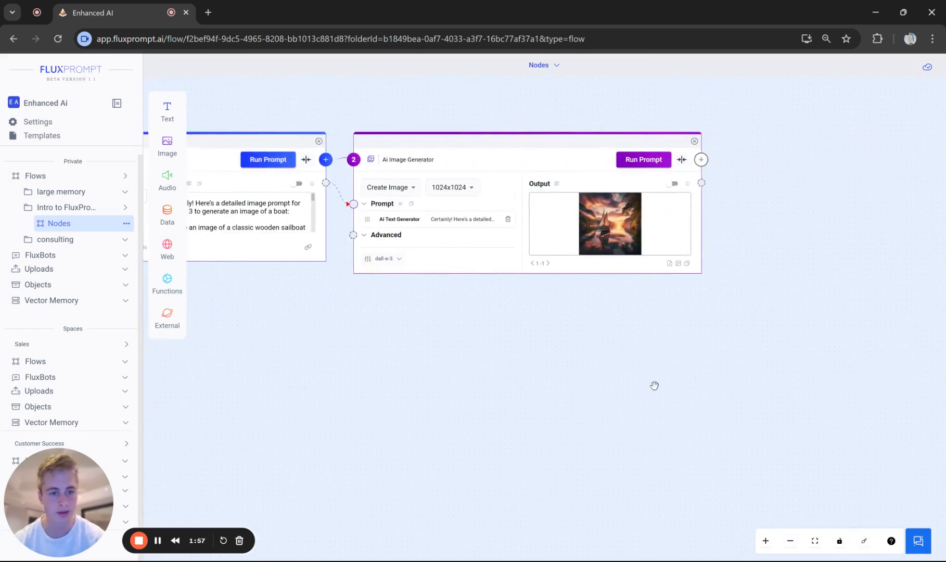
{"action": "scroll", "coordinate": [655, 385], "scroll_direction": "up", "scroll_amount": 3}
{"action": "left_click_drag", "start_coordinate": [556, 307], "coordinate": [699, 428]}
{"action": "left_click", "coordinate": [776, 139]}
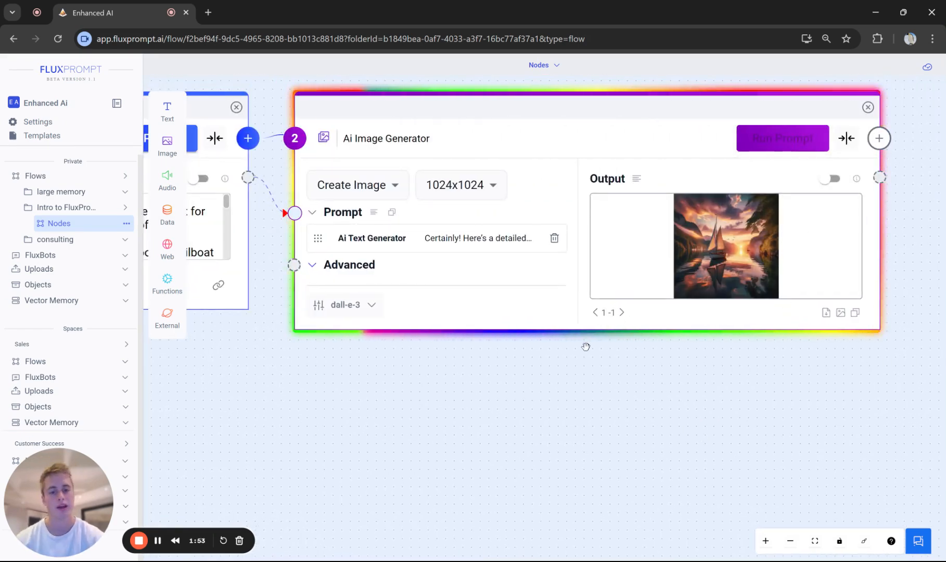
- Compare the newly generated boat image with the previous one by switching between the image generator's outputs
{"action": "scroll", "coordinate": [798, 438], "scroll_direction": "up", "scroll_amount": 2}
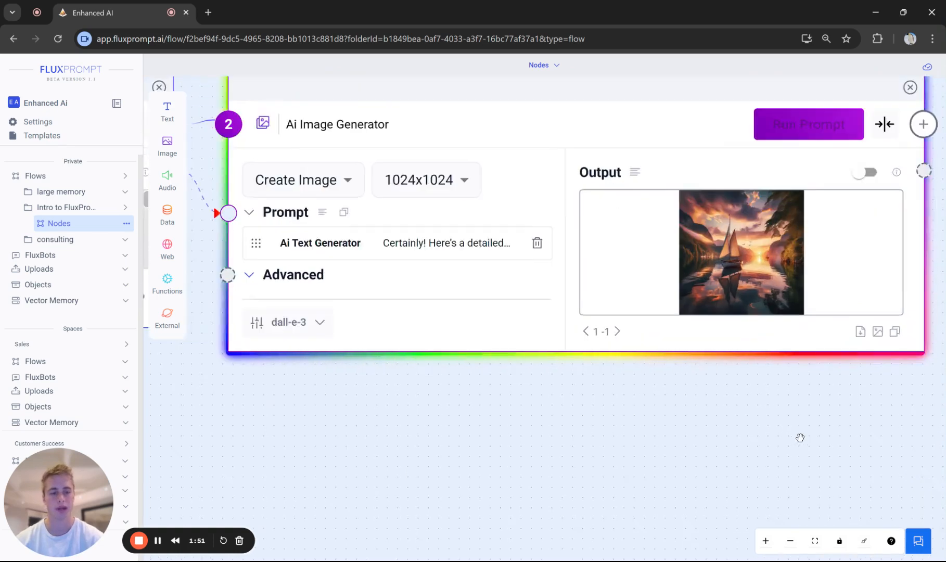
{"action": "scroll", "coordinate": [735, 456], "scroll_direction": "up", "scroll_amount": 1}
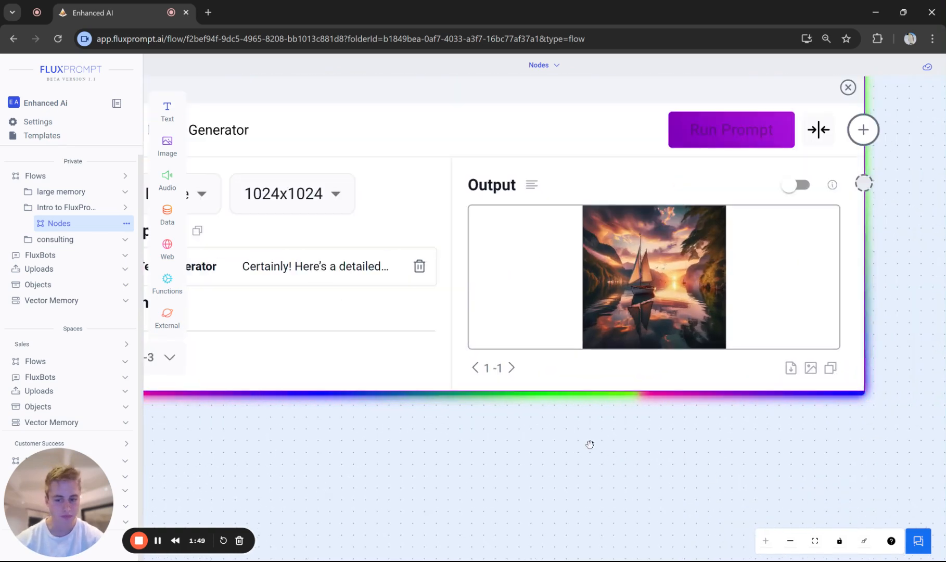
{"action": "scroll", "coordinate": [531, 437], "scroll_direction": "down", "scroll_amount": 3}
{"action": "scroll", "coordinate": [614, 476], "scroll_direction": "up", "scroll_amount": 1}
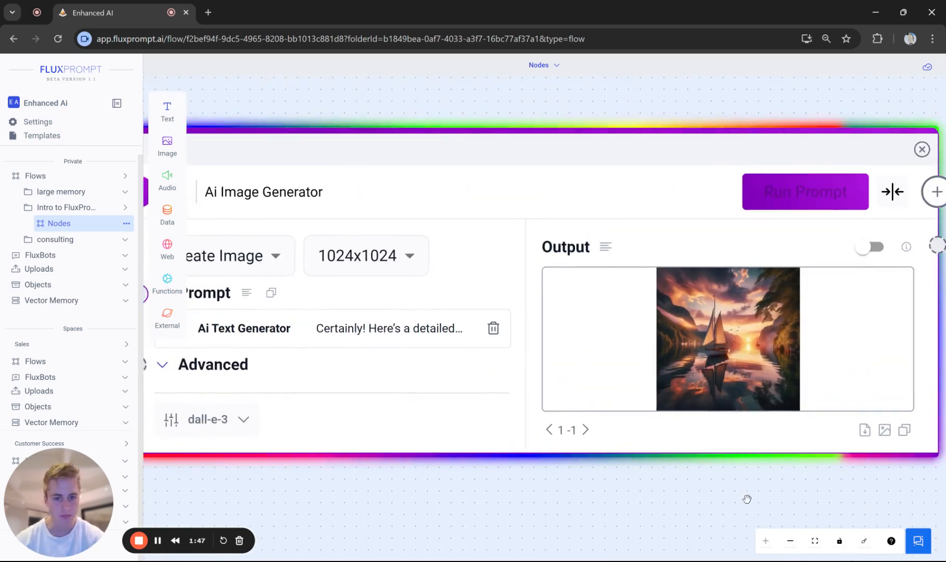
{"action": "scroll", "coordinate": [745, 499], "scroll_direction": "down", "scroll_amount": 1}
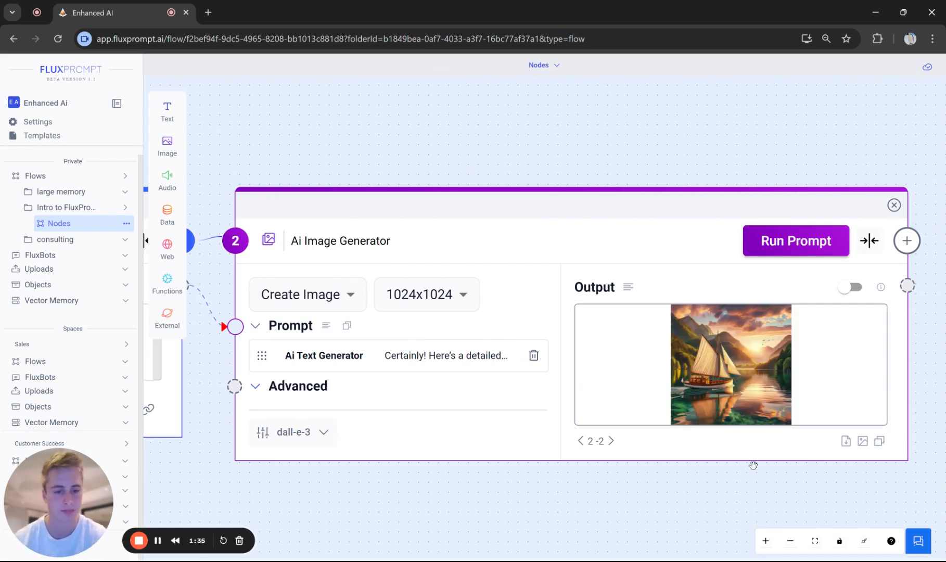
{"action": "scroll", "coordinate": [727, 415], "scroll_direction": "up", "scroll_amount": 2}
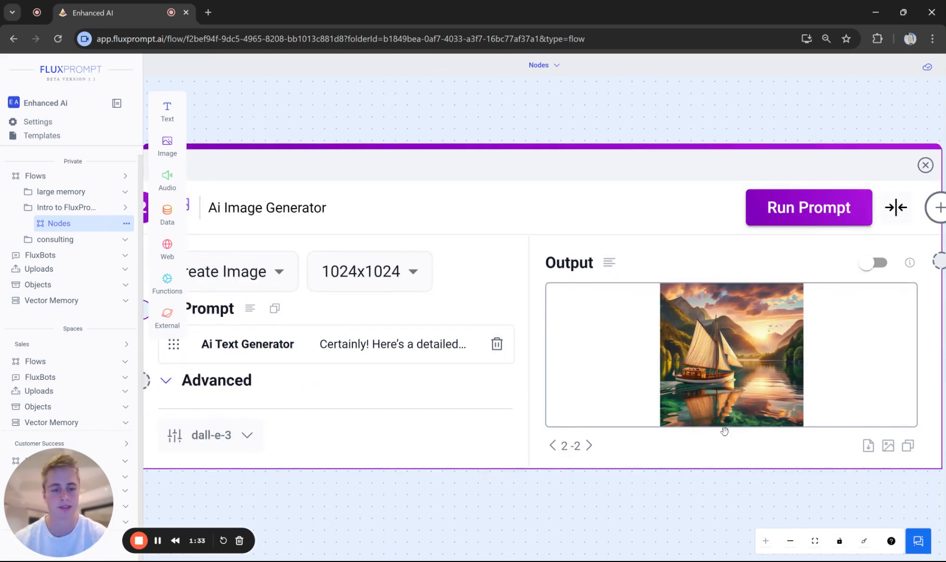
{"action": "left_click", "coordinate": [551, 447]}
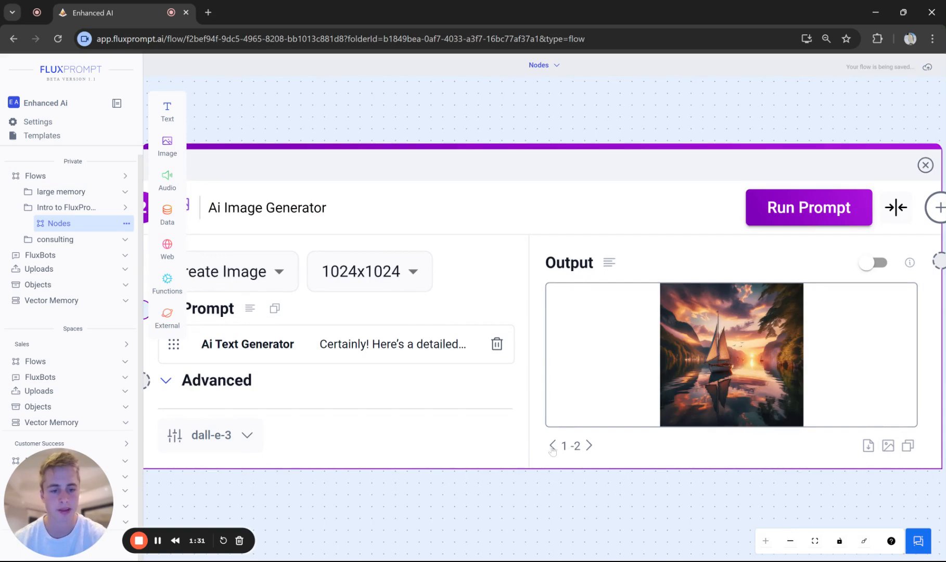
{"action": "left_click", "coordinate": [588, 445]}
{"action": "left_click", "coordinate": [552, 446]}
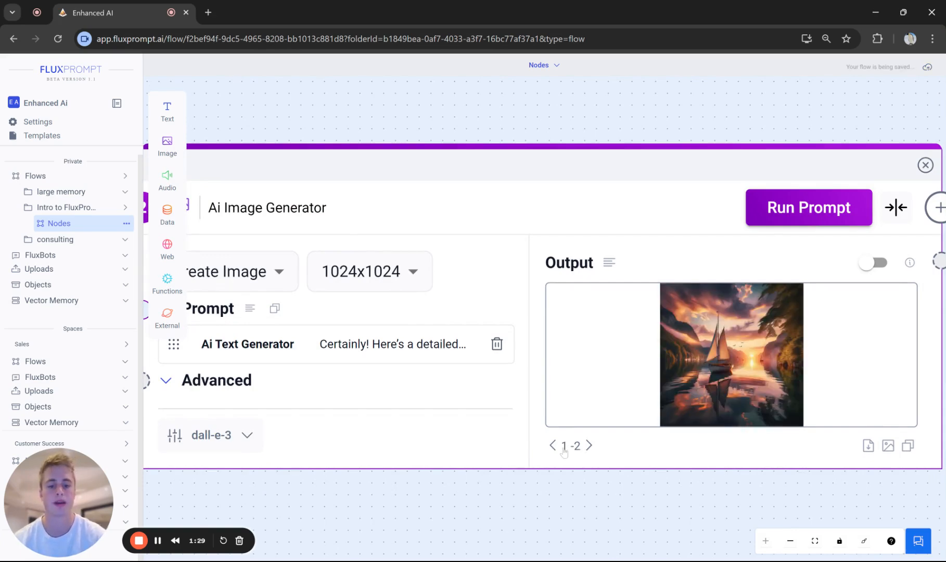
- Switch the Ai Image Generator's system to StabilityAi and select the Stability-AI Stable Diffusion XL v1.0 engine
{"action": "scroll", "coordinate": [545, 486], "scroll_direction": "down", "scroll_amount": 2}
{"action": "left_click_drag", "start_coordinate": [446, 502], "coordinate": [655, 424]}
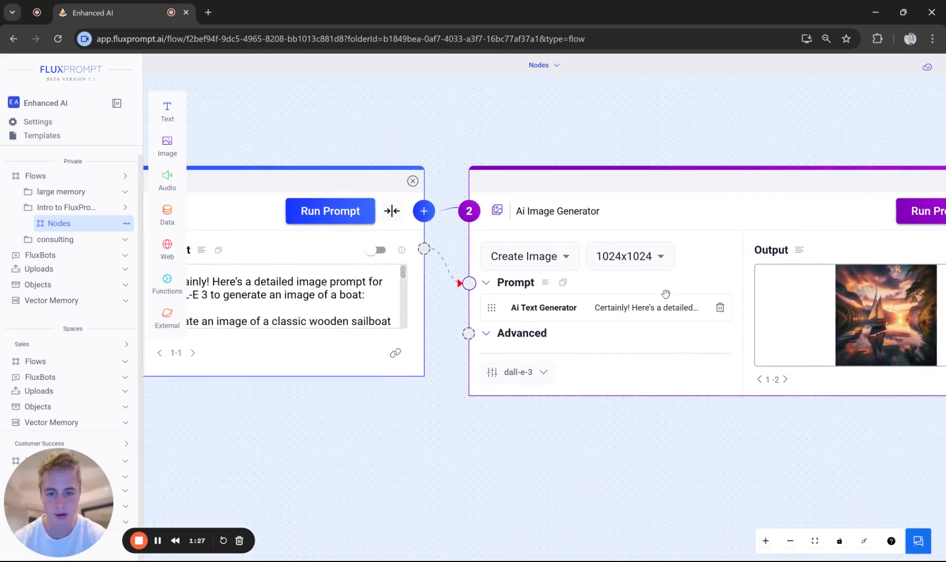
{"action": "left_click", "coordinate": [554, 258]}
{"action": "left_click", "coordinate": [552, 256]}
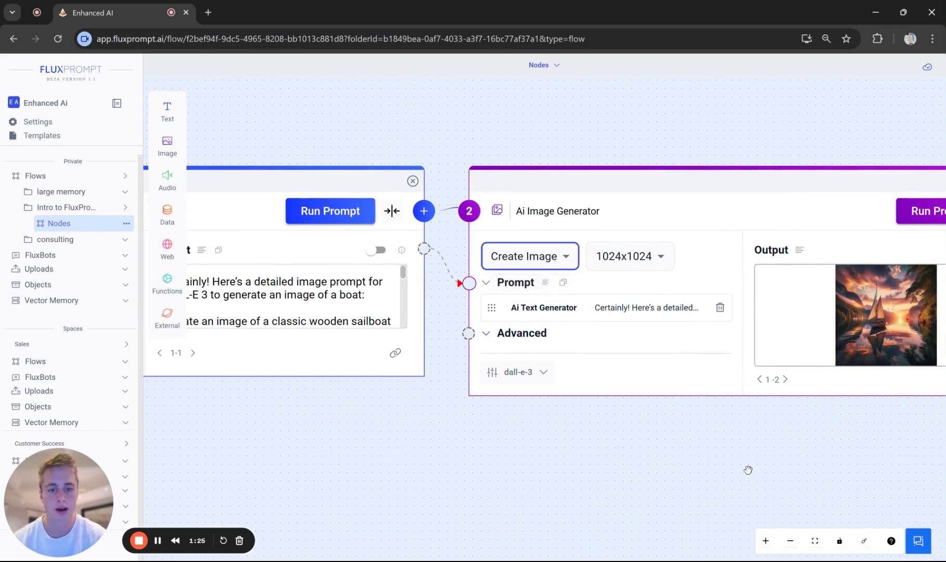
{"action": "left_click_drag", "start_coordinate": [748, 469], "coordinate": [557, 474]}
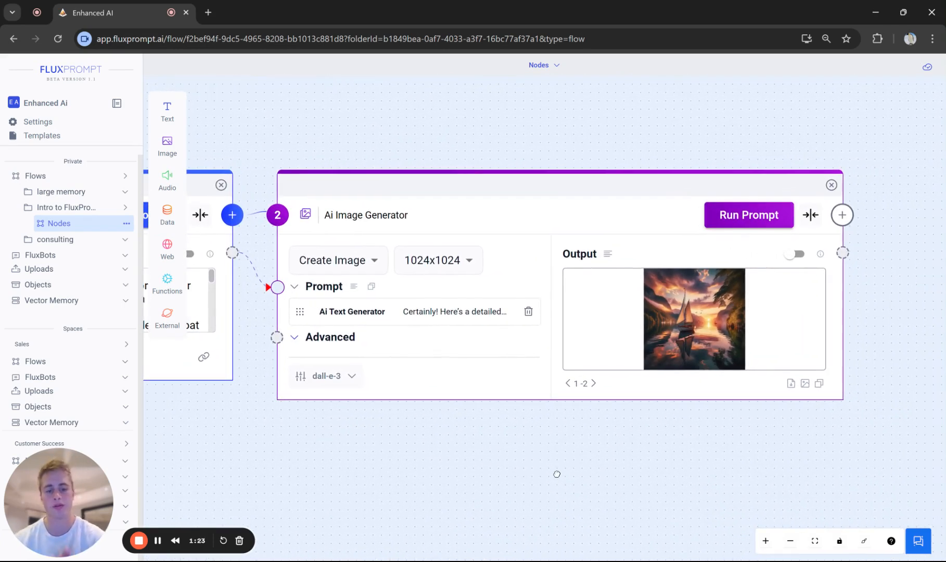
{"action": "left_click", "coordinate": [329, 376]}
{"action": "left_click", "coordinate": [382, 273]}
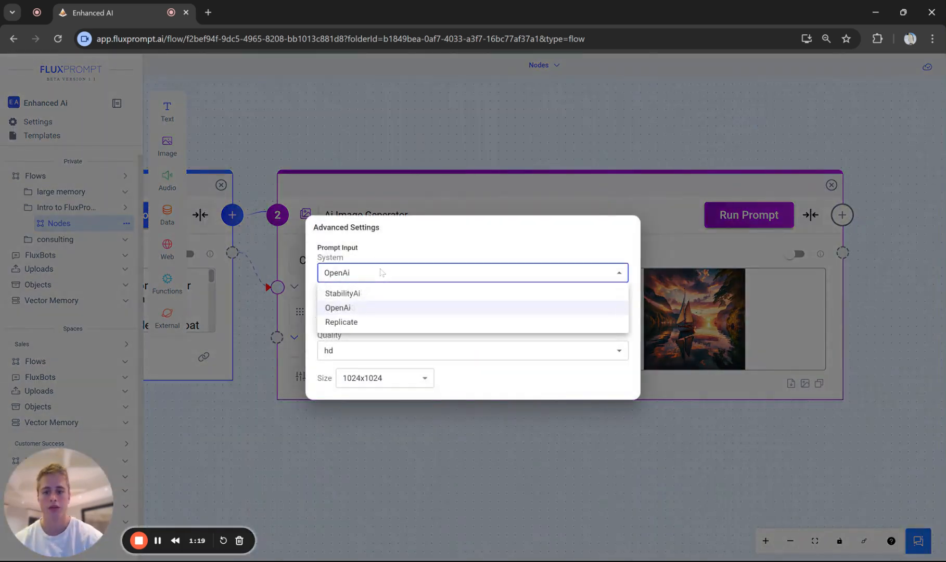
{"action": "left_click", "coordinate": [374, 294]}
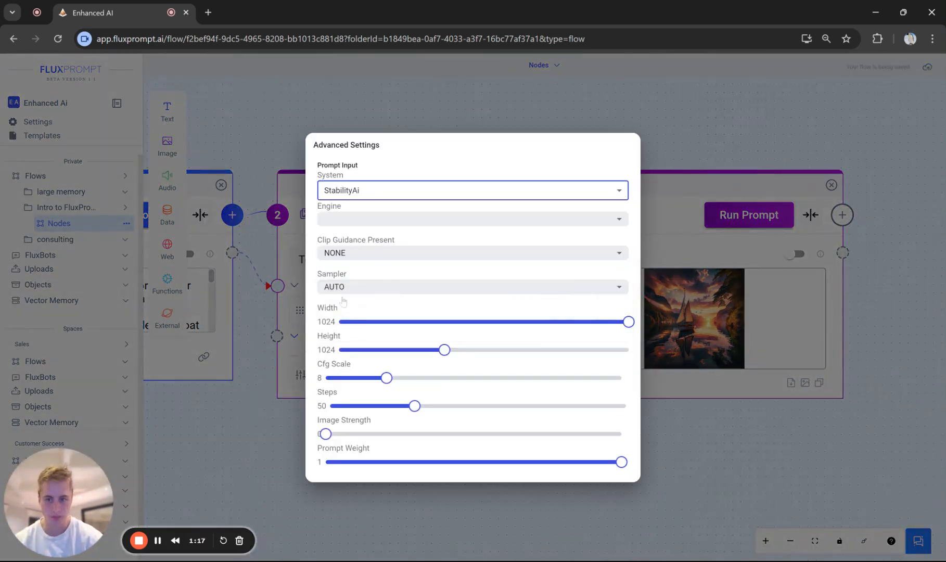
{"action": "left_click", "coordinate": [357, 217]}
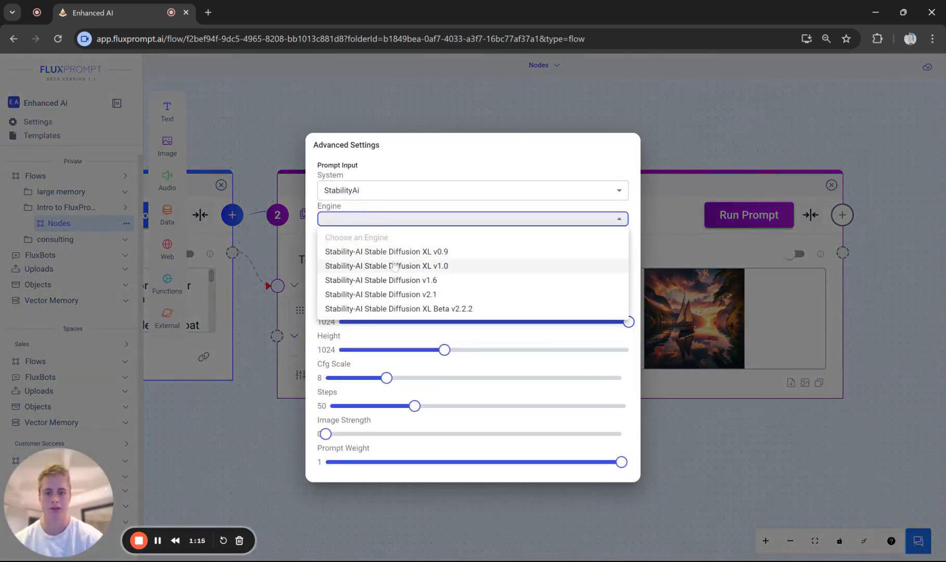
{"action": "left_click", "coordinate": [372, 266]}
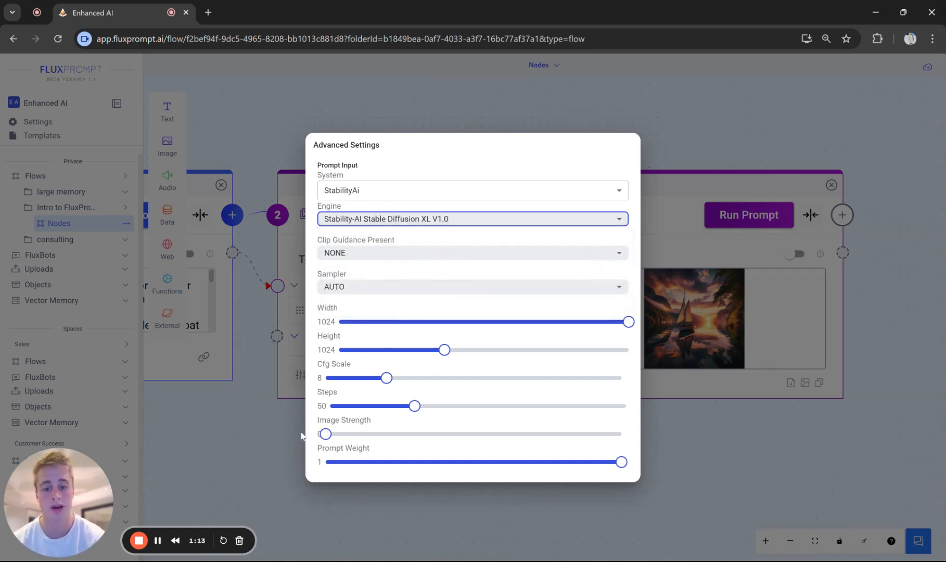
{"action": "left_click", "coordinate": [281, 429]}
- Set the Ai Image Generator's operation mode to Upscale Image
{"action": "left_click", "coordinate": [359, 263]}
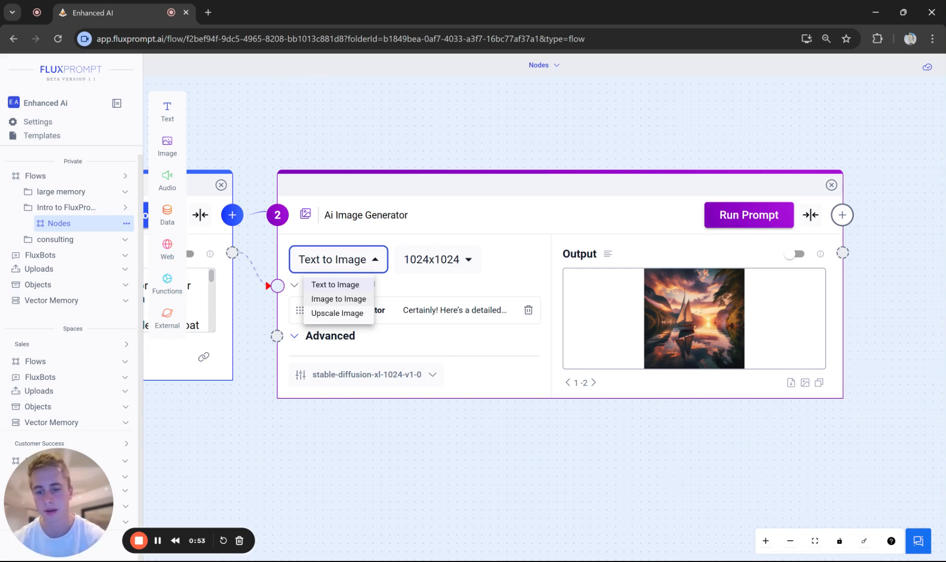
{"action": "left_click", "coordinate": [354, 313]}
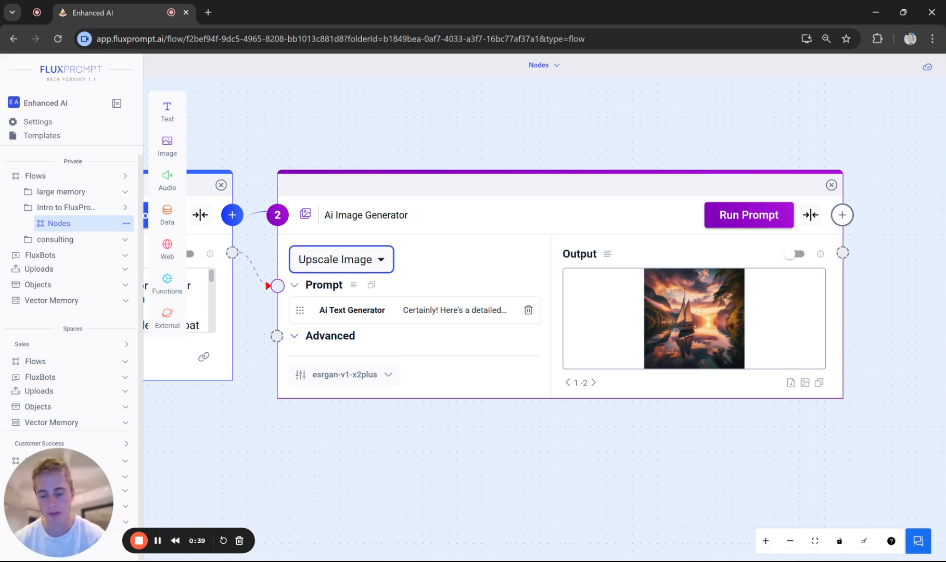
{"action": "left_click_drag", "start_coordinate": [344, 442], "coordinate": [583, 437]}
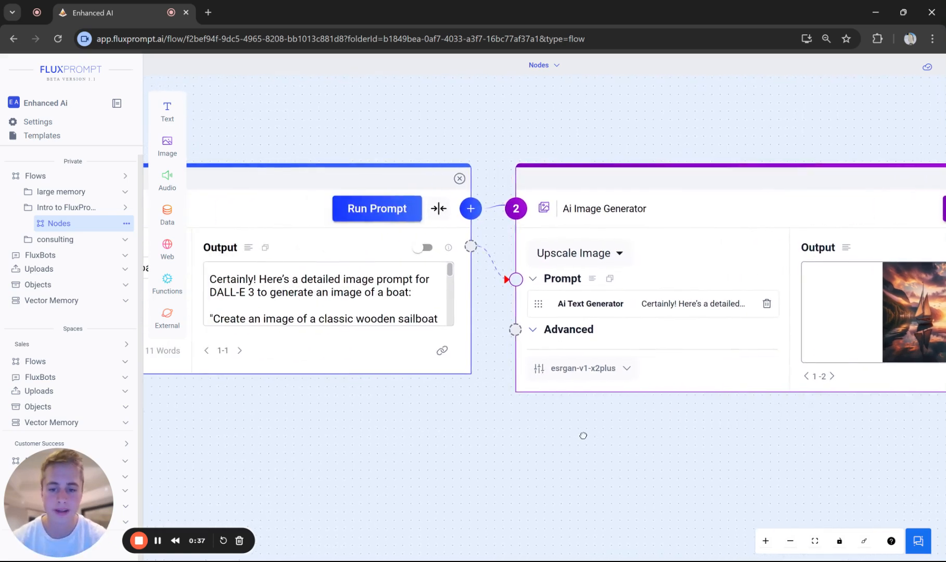
{"action": "left_click_drag", "start_coordinate": [756, 447], "coordinate": [437, 353]}
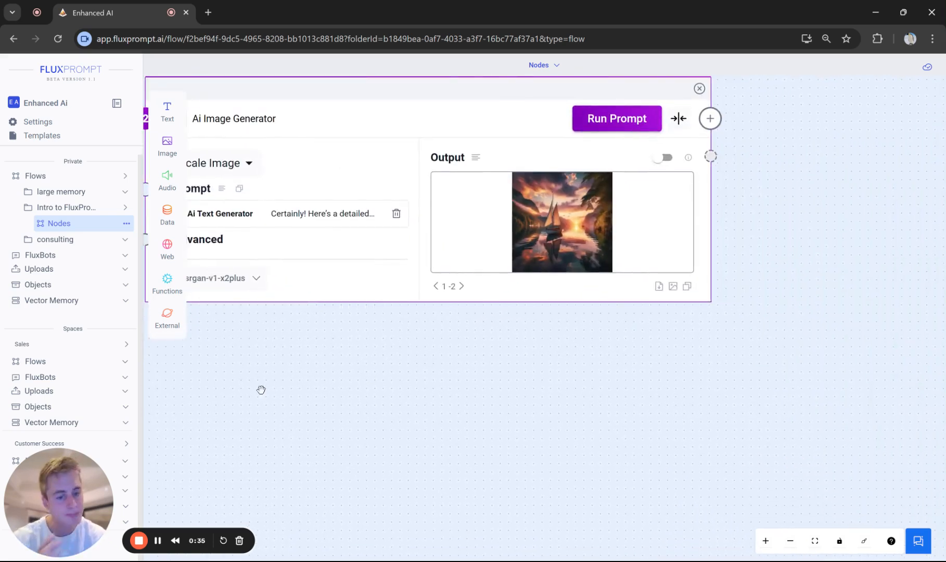
{"action": "left_click_drag", "start_coordinate": [288, 417], "coordinate": [426, 423]}
{"action": "scroll", "coordinate": [316, 395], "scroll_direction": "down", "scroll_amount": 1}
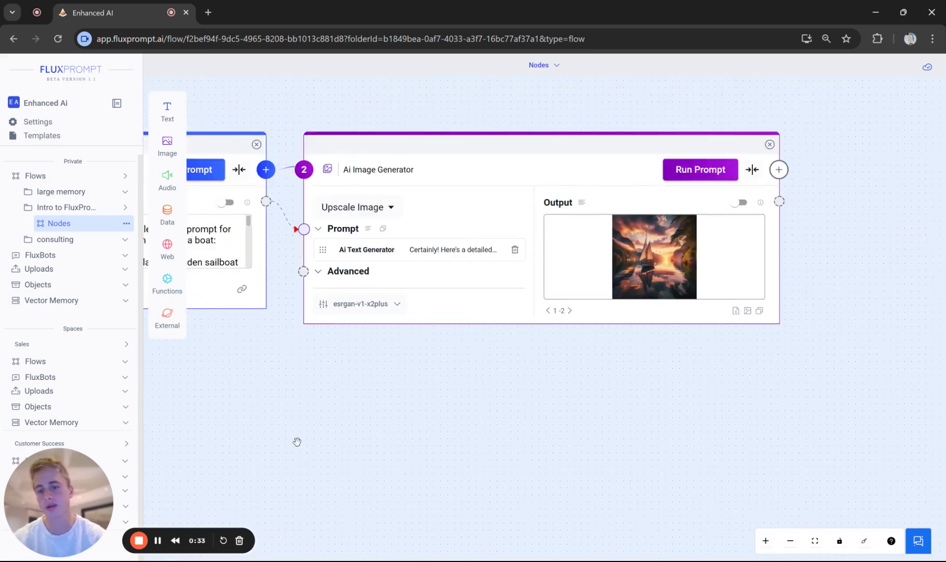
{"action": "scroll", "coordinate": [494, 385], "scroll_direction": "up", "scroll_amount": 1}
{"action": "left_click_drag", "start_coordinate": [347, 391], "coordinate": [554, 385]}
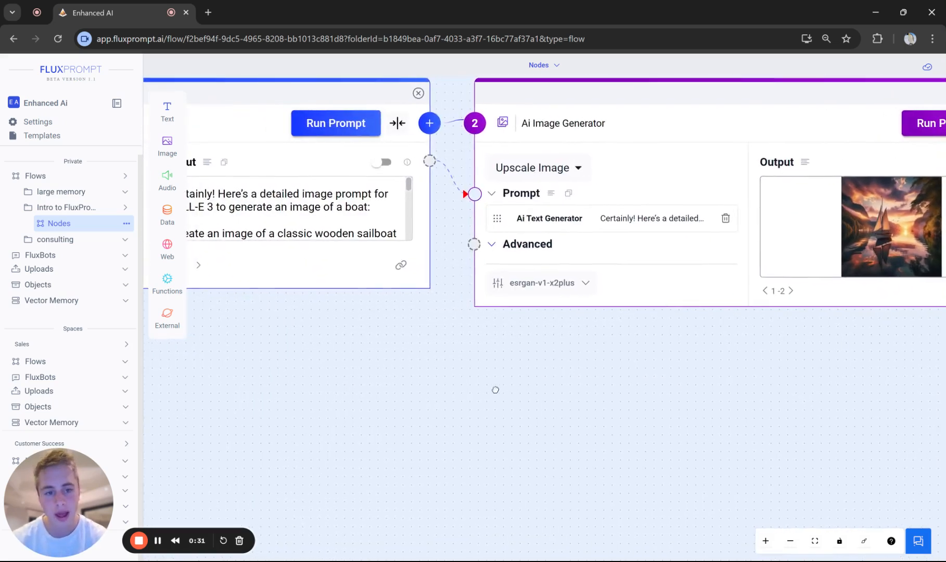
{"action": "left_click_drag", "start_coordinate": [496, 389], "coordinate": [380, 403]}
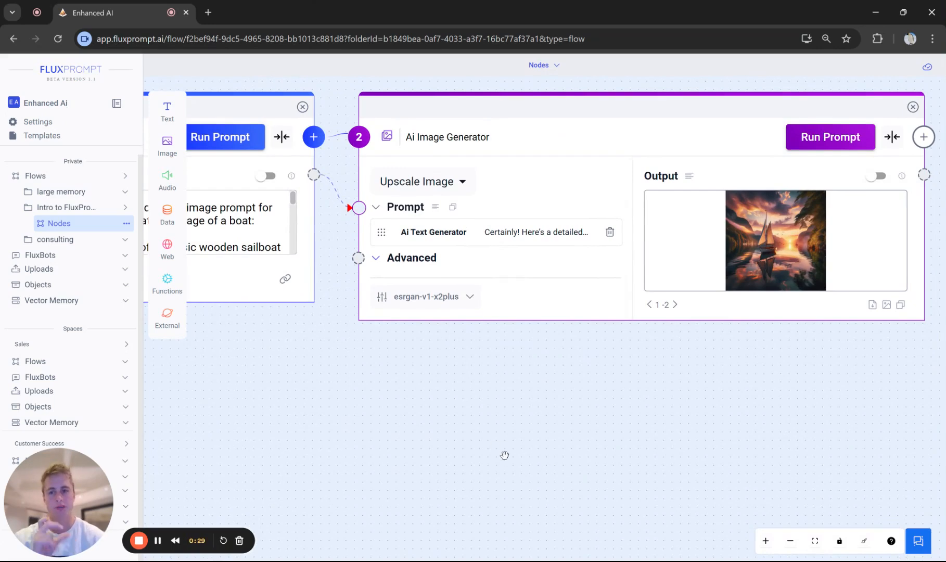
{"action": "scroll", "coordinate": [560, 438], "scroll_direction": "down", "scroll_amount": 2}
{"action": "left_click_drag", "start_coordinate": [440, 425], "coordinate": [622, 428]}
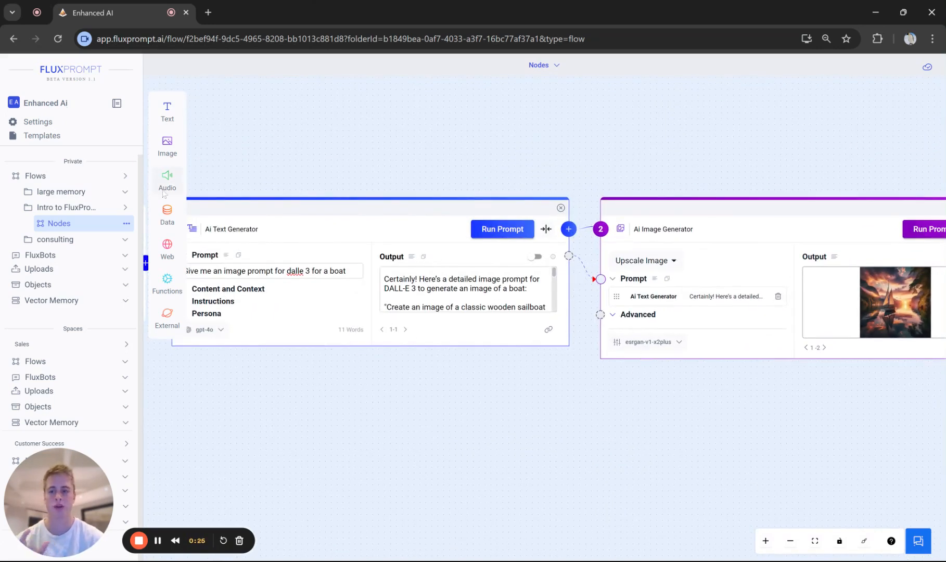
{"action": "mouse_move", "coordinate": [165, 193]}
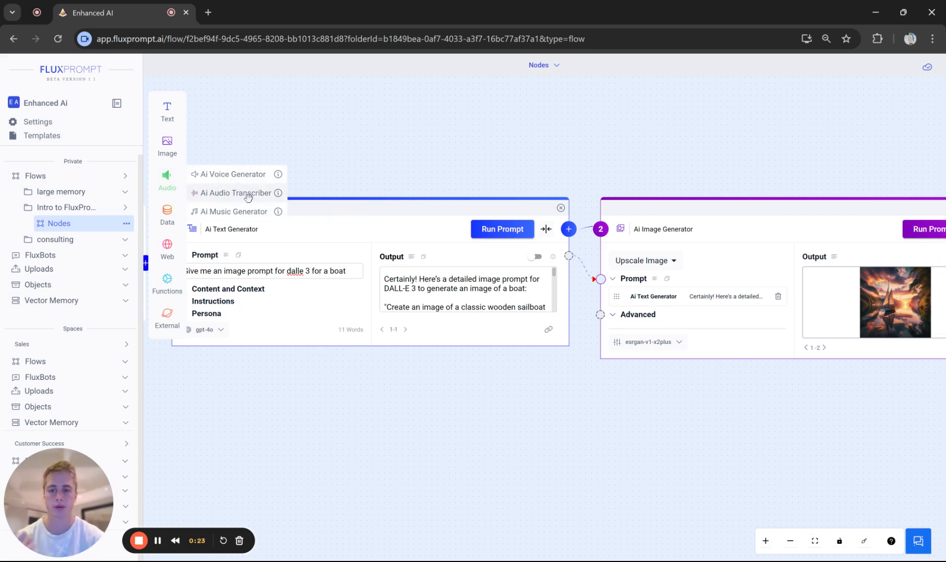
{"action": "left_click_drag", "start_coordinate": [724, 436], "coordinate": [418, 407]}
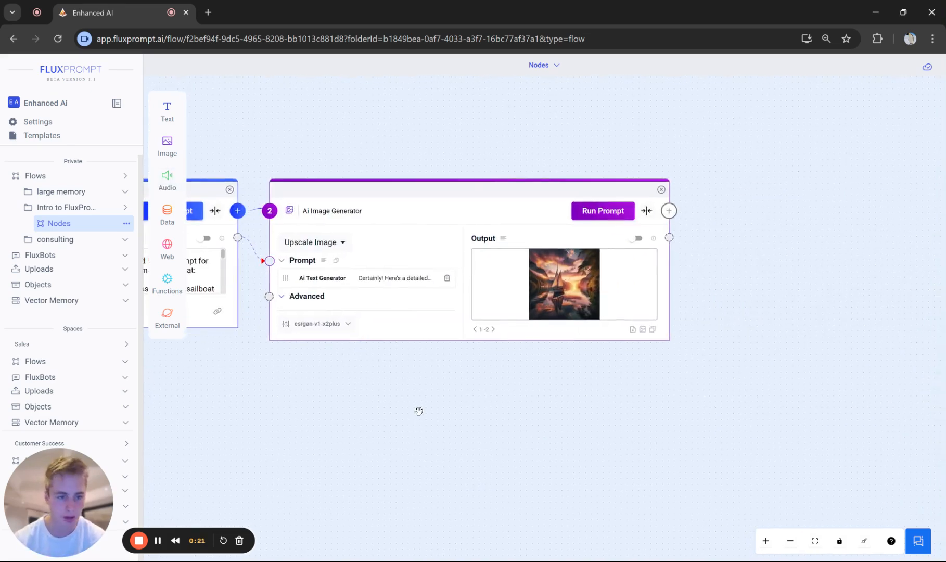